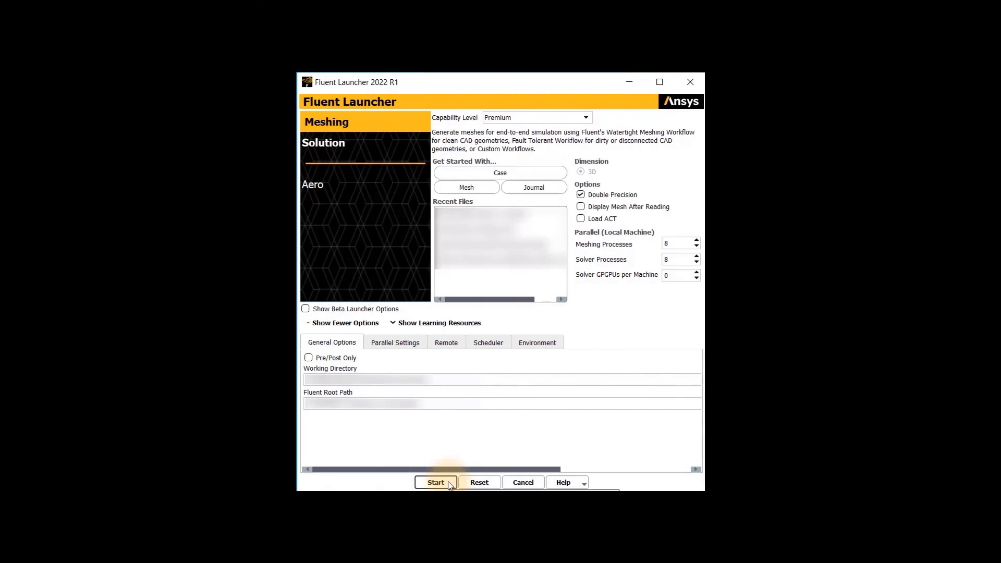
Launch the meshing session and choose the Watertight Geometry workflow.
{"action": "left_click", "coordinate": [436, 482]}
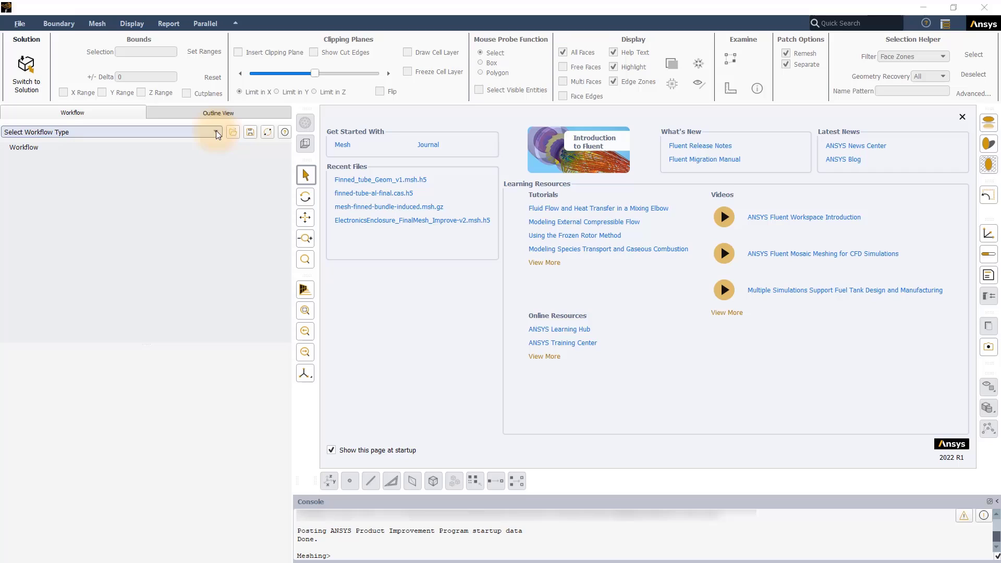
{"action": "left_click", "coordinate": [216, 131]}
{"action": "left_click", "coordinate": [155, 151]}
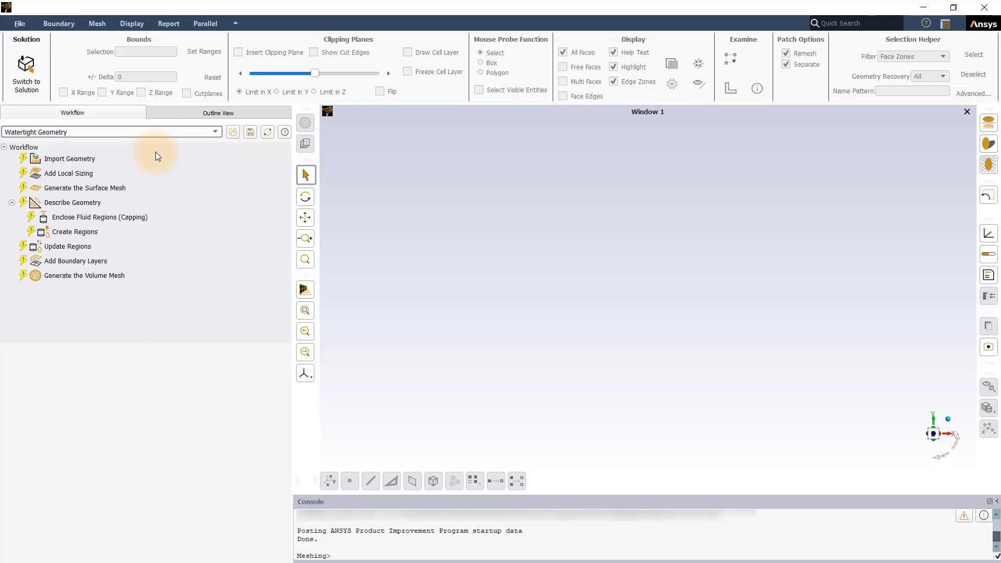
Import the Final_PCB_Enclosure_v5.scdoc CAD model.
{"action": "left_click", "coordinate": [109, 157]}
{"action": "left_click", "coordinate": [282, 410]}
{"action": "left_click", "coordinate": [477, 277]}
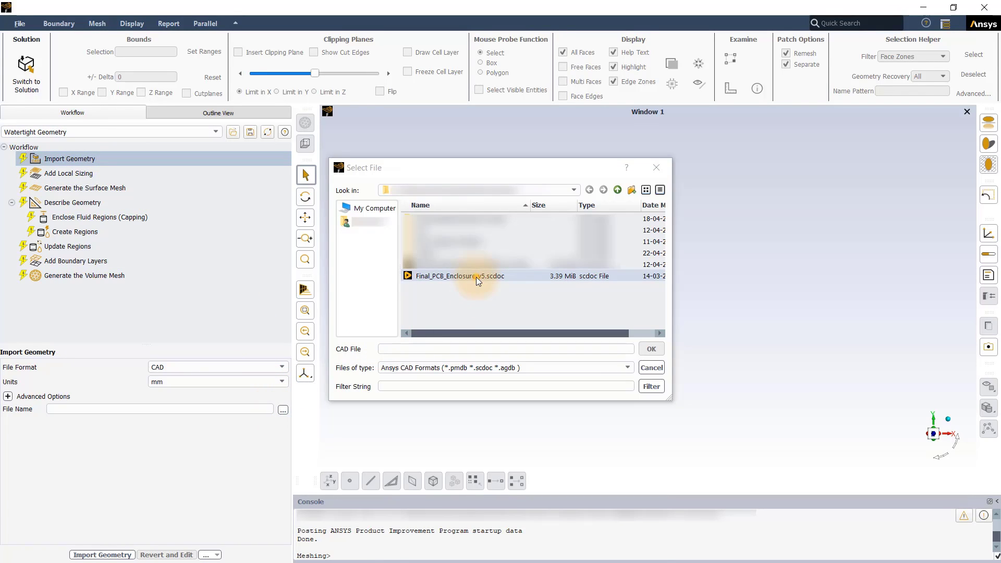
{"action": "left_click", "coordinate": [659, 354]}
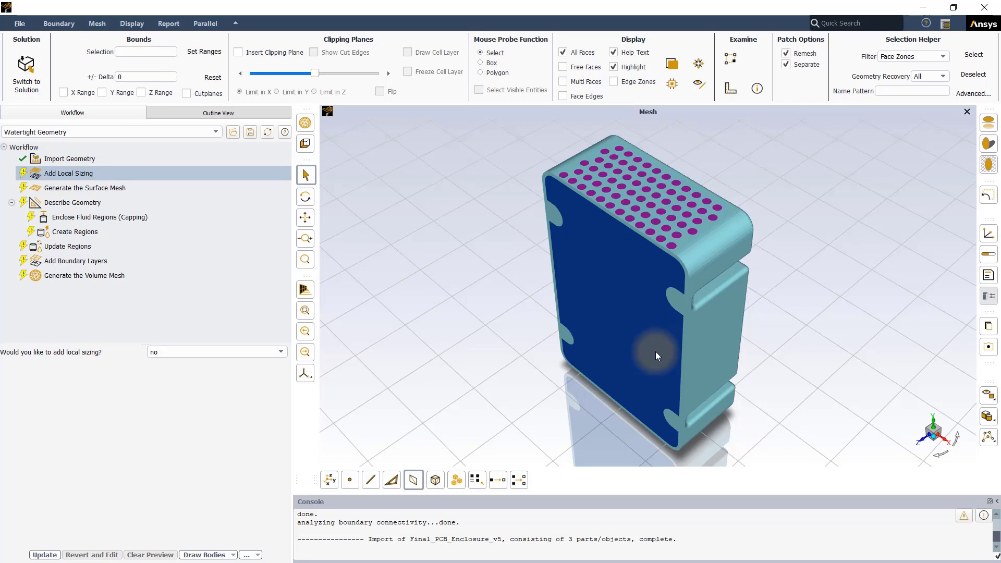
Make the origin-enclosure_walls transparent to reveal the heatsink, PCB components and fans.
{"action": "left_click", "coordinate": [655, 351]}
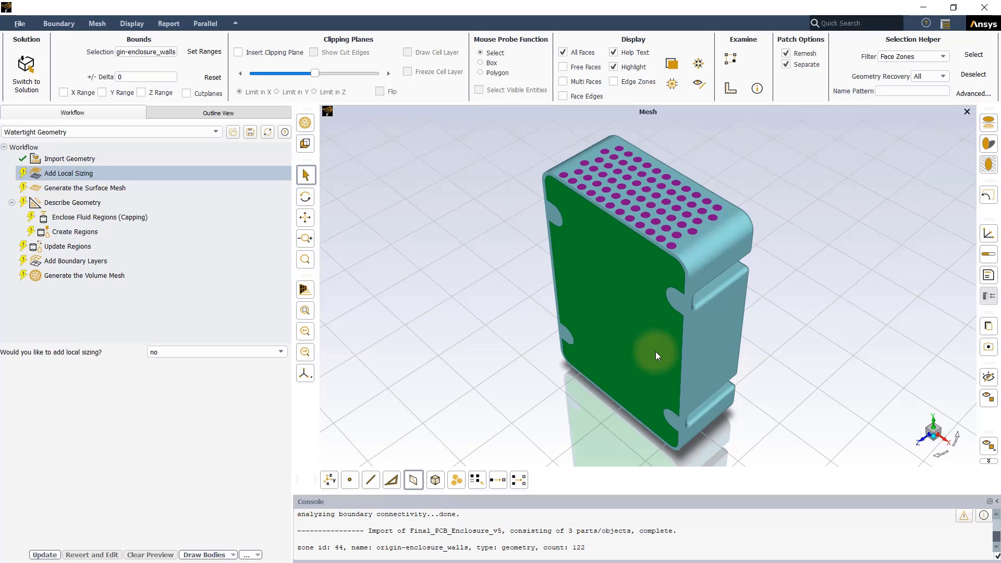
{"action": "left_click", "coordinate": [675, 65]}
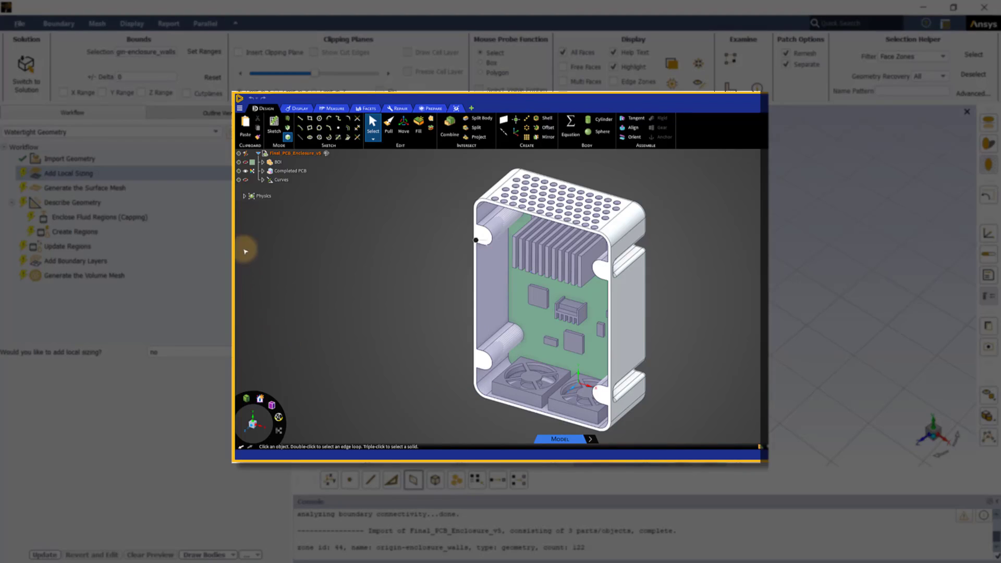
{"action": "left_click", "coordinate": [269, 171]}
{"action": "left_click", "coordinate": [263, 171]}
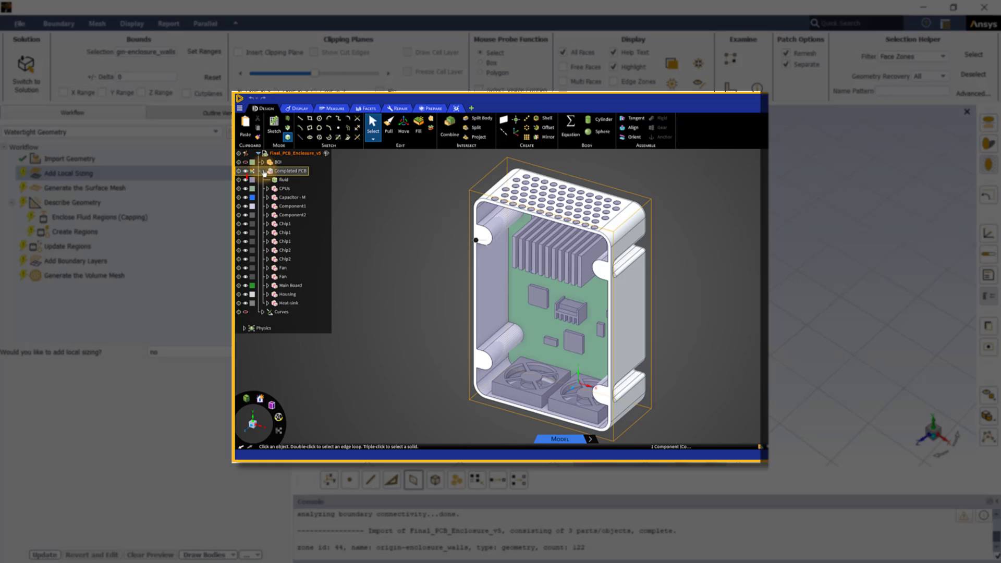
{"action": "left_click", "coordinate": [281, 180]}
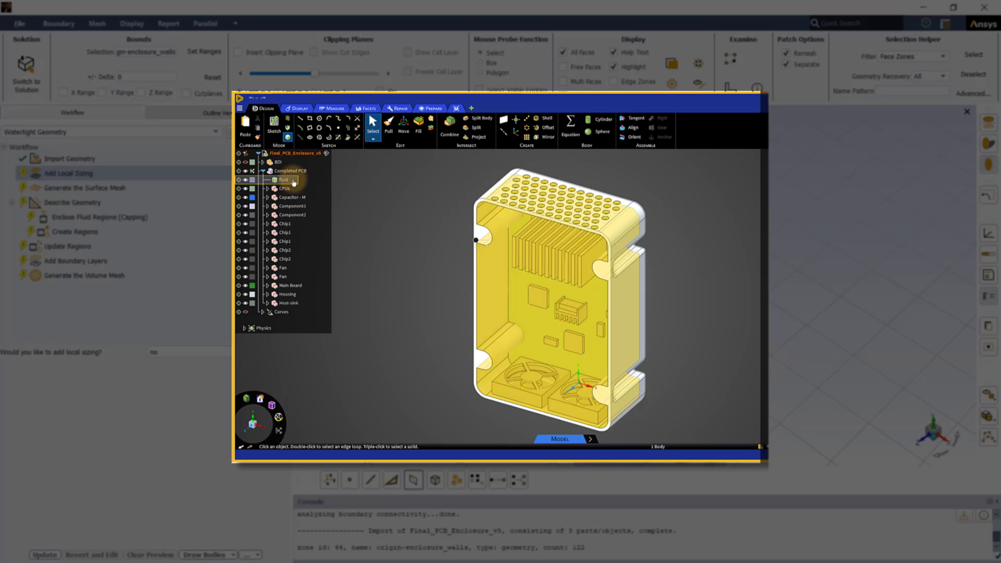
{"action": "left_click", "coordinate": [264, 172]}
{"action": "left_click", "coordinate": [263, 171]}
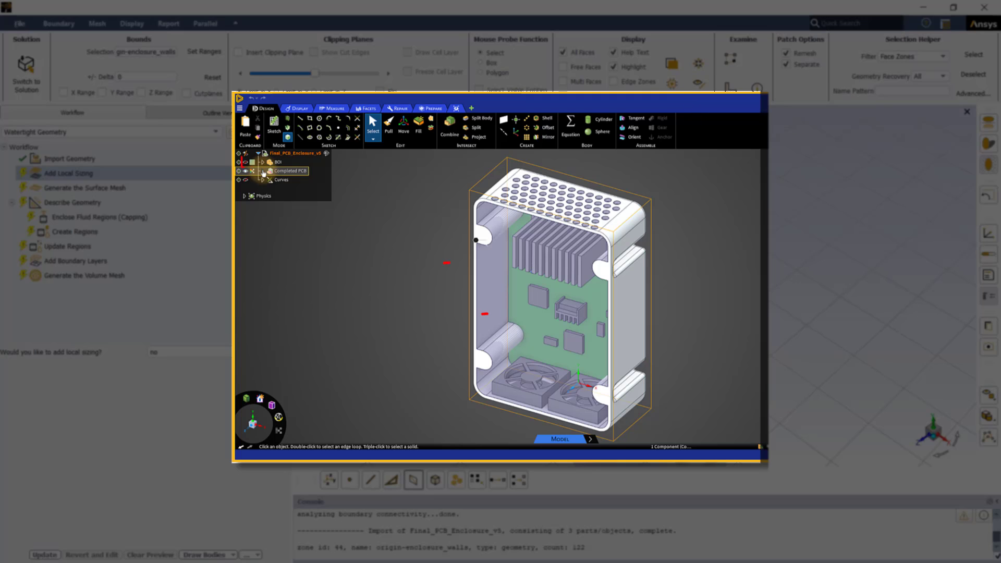
{"action": "left_click", "coordinate": [275, 162]}
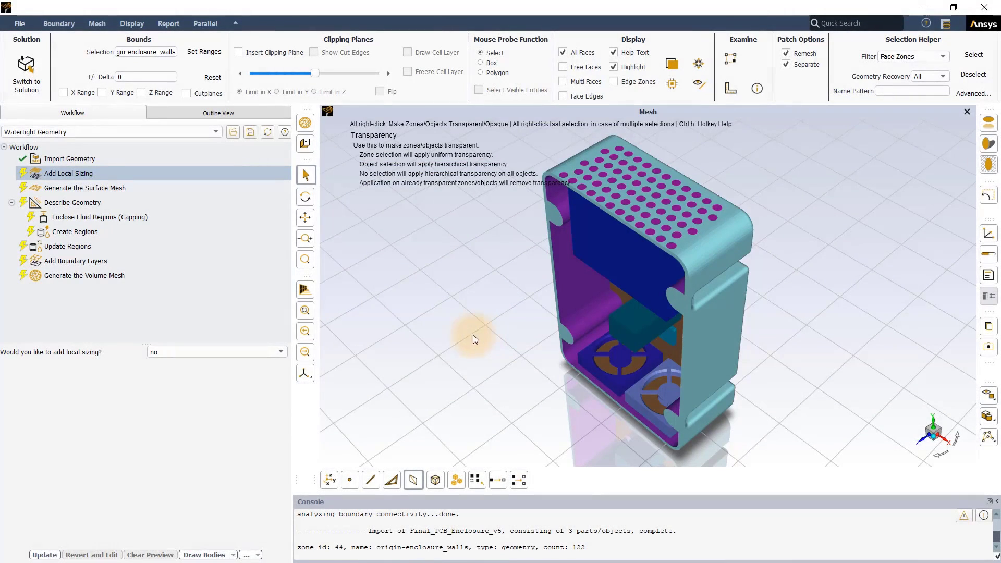
Add boi_1, a 1.5 mm Body Of Influence sizing on boi_heatsink_large and boi_heatsink_small.
{"action": "left_click", "coordinate": [279, 352]}
{"action": "left_click", "coordinate": [233, 362]}
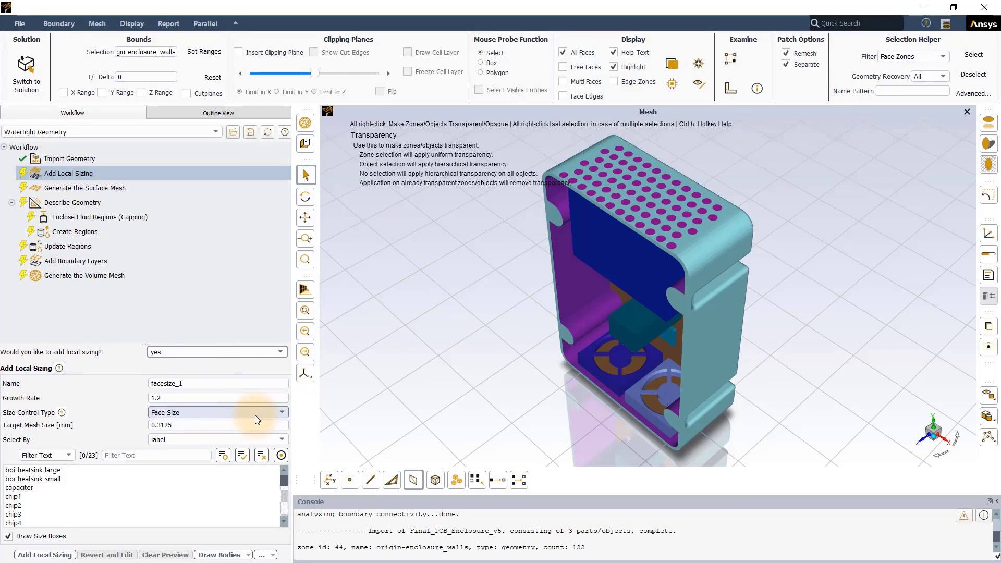
{"action": "left_click", "coordinate": [281, 413]}
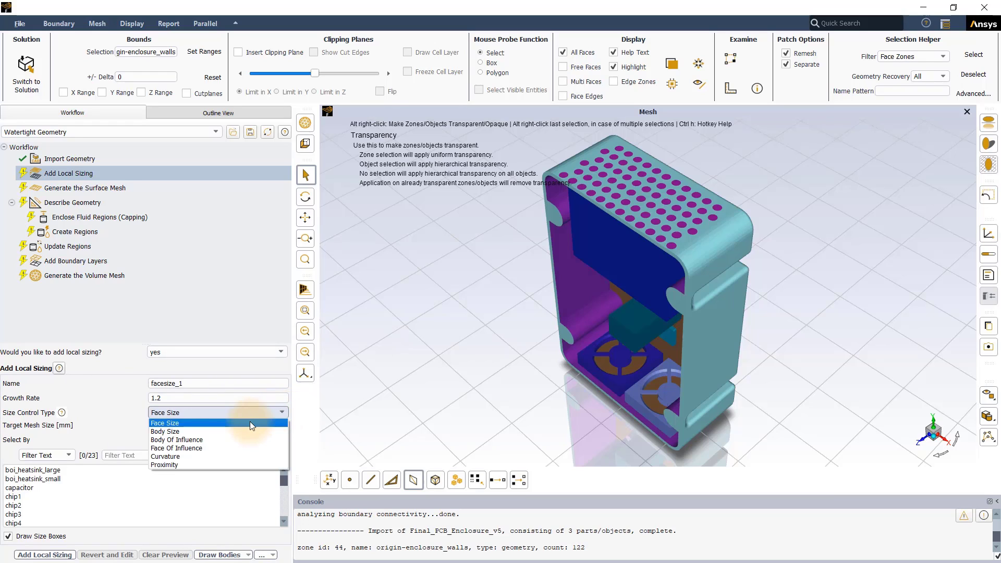
{"action": "left_click", "coordinate": [215, 436]}
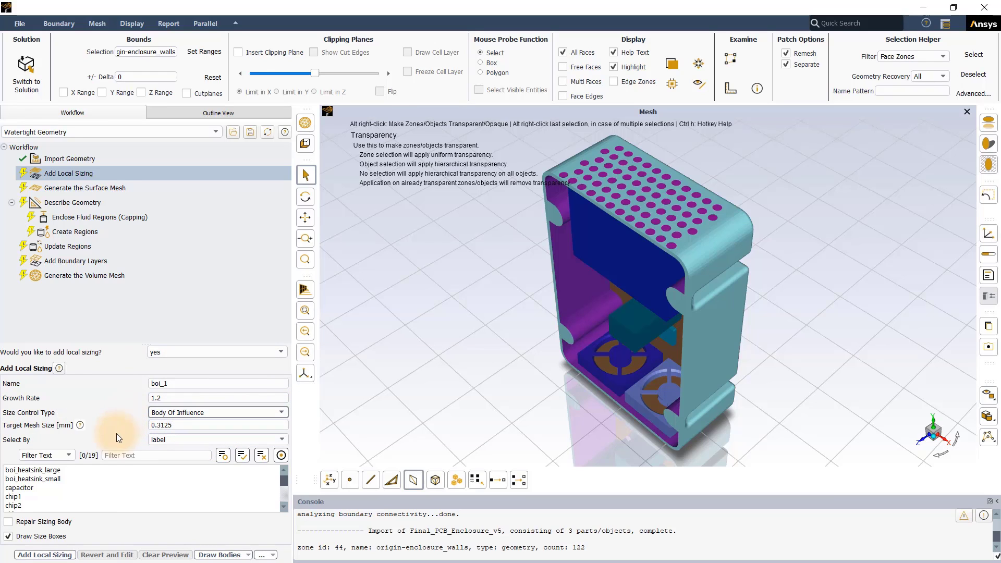
{"action": "left_click", "coordinate": [97, 471]}
{"action": "left_click", "coordinate": [86, 480]}
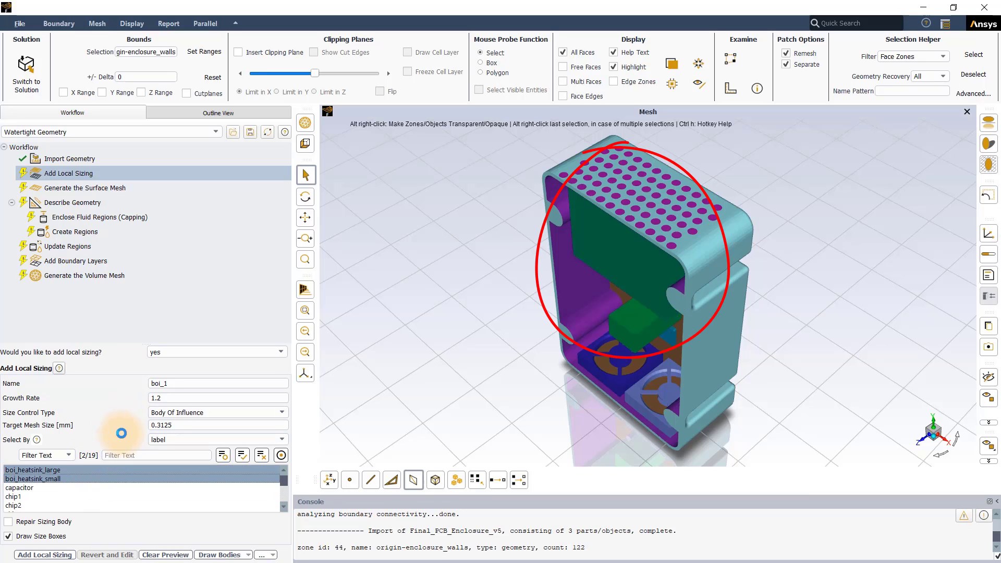
{"action": "left_click", "coordinate": [162, 424]}
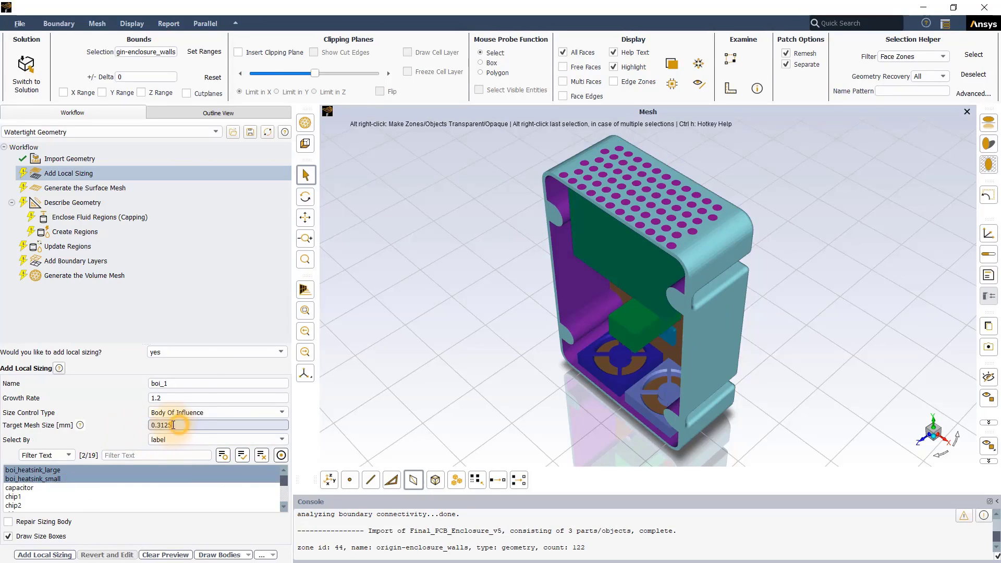
{"action": "type", "text": "1.5"}
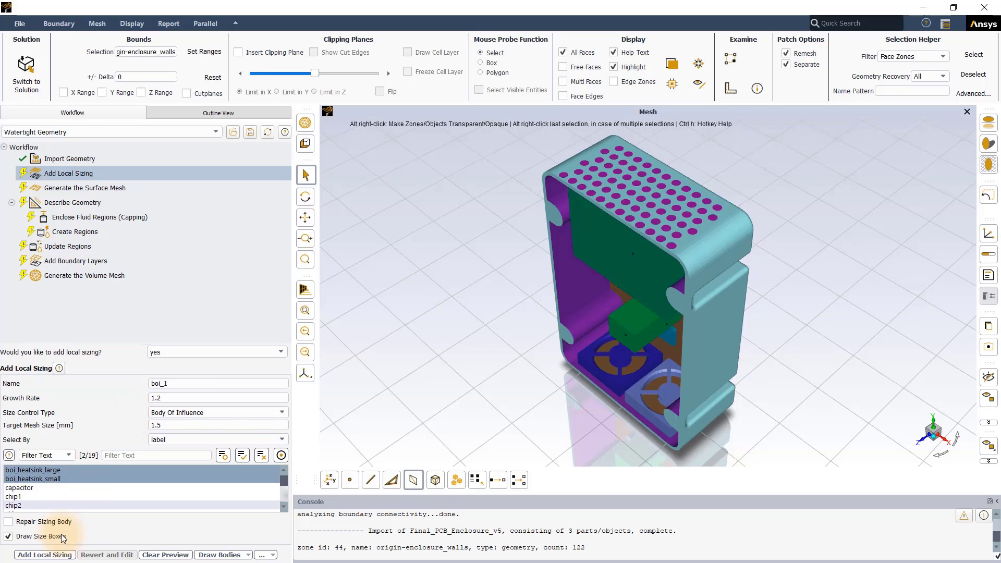
{"action": "left_click", "coordinate": [52, 556]}
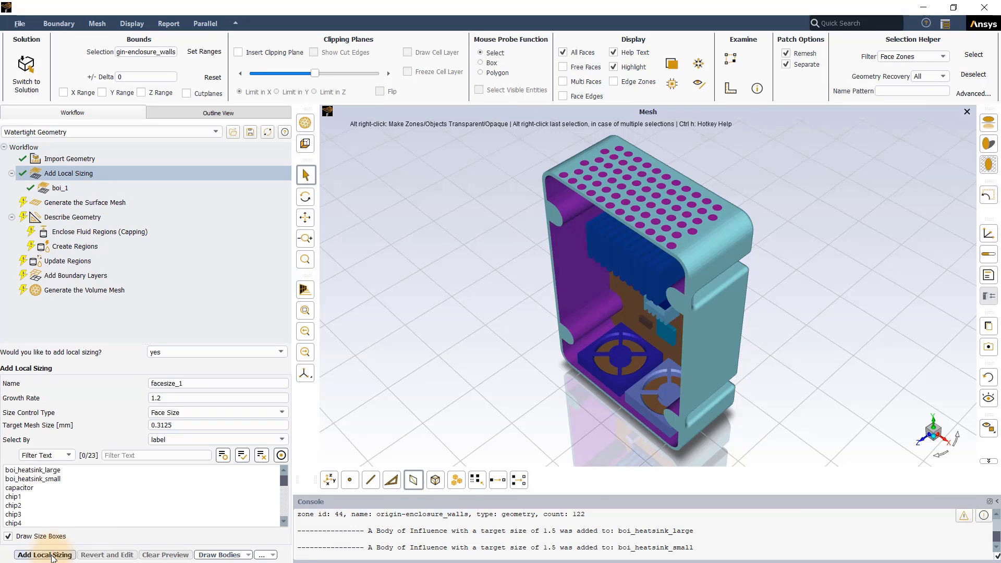
{"action": "left_click", "coordinate": [392, 428]}
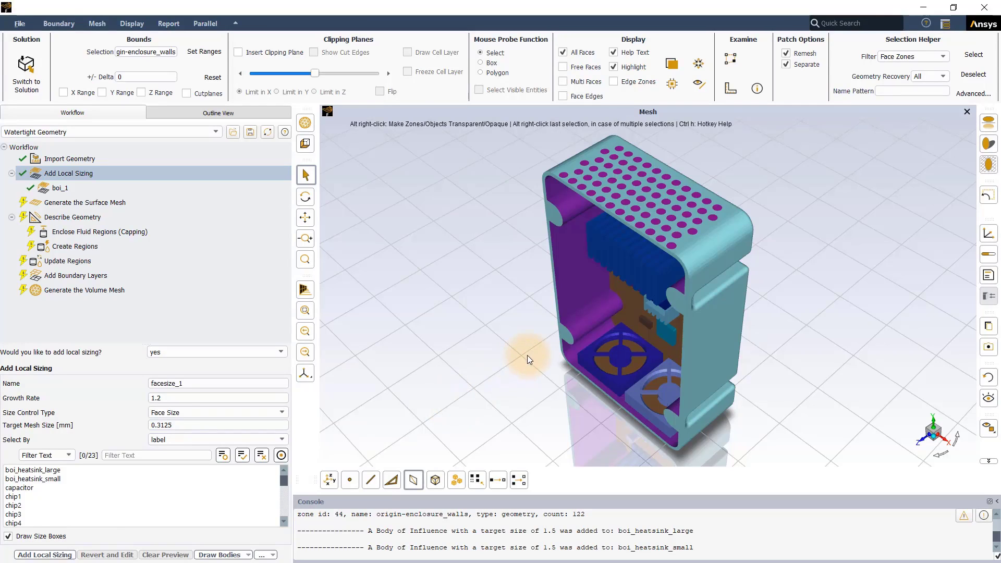
{"action": "left_click_drag", "start_coordinate": [515, 367], "coordinate": [640, 302]}
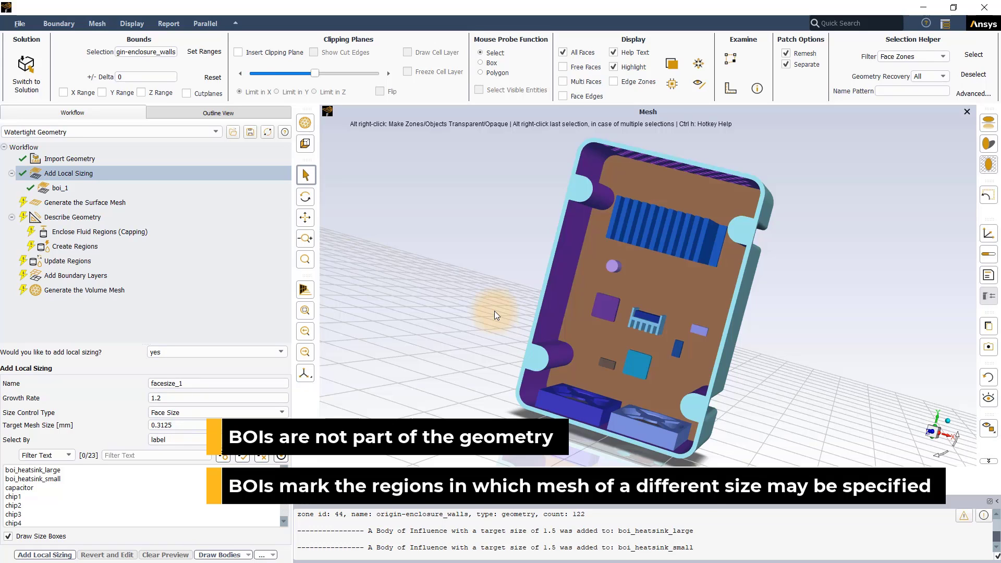
{"action": "left_click", "coordinate": [950, 423]}
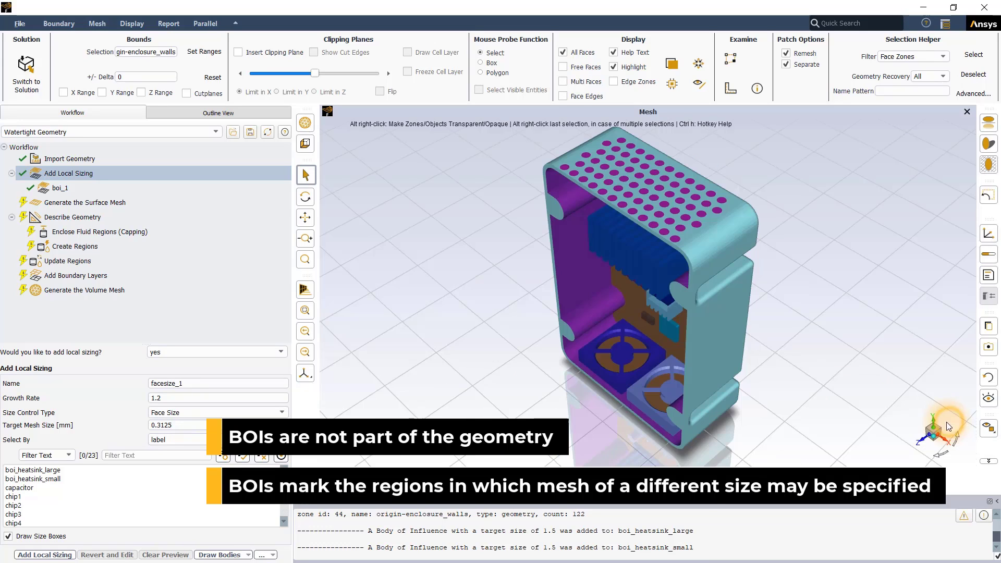
{"action": "left_click", "coordinate": [306, 311]}
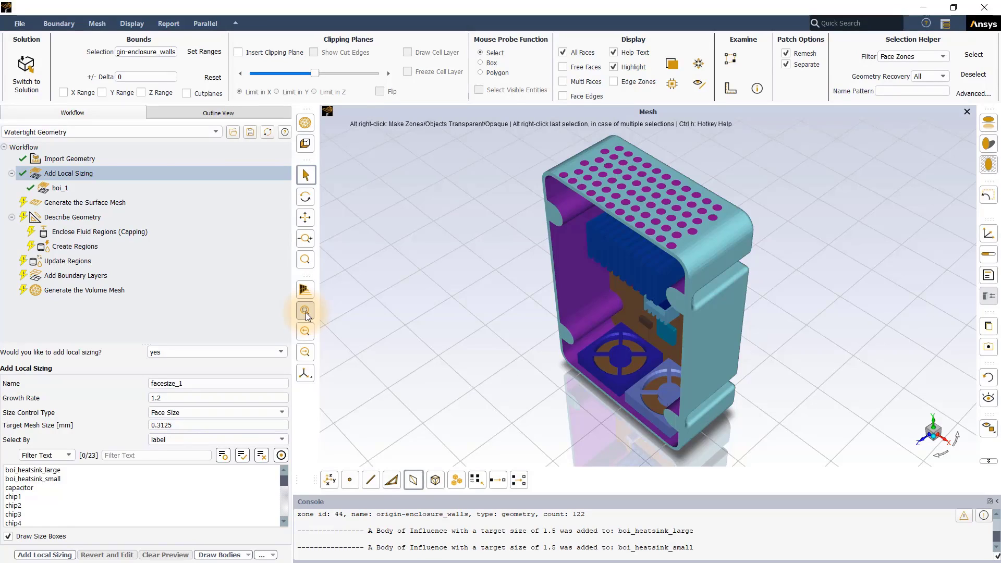
Switch the size control to Curvature, scoped to capacitor, hub_walls, inlet and outlet.
{"action": "left_click", "coordinate": [282, 412]}
{"action": "left_click", "coordinate": [199, 457]}
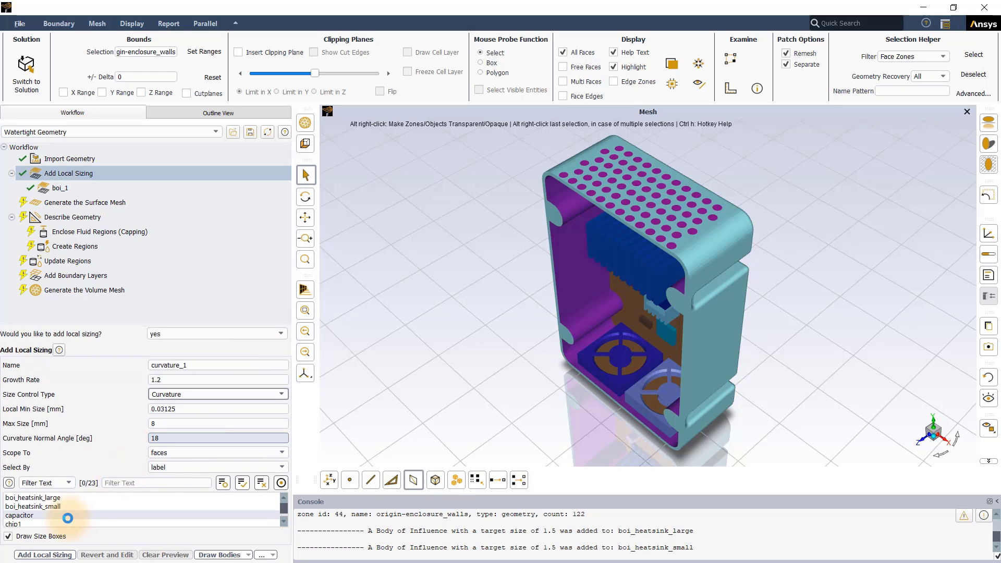
{"action": "left_click", "coordinate": [78, 516]}
{"action": "scroll", "coordinate": [83, 517], "scroll_direction": "down", "scroll_amount": 2}
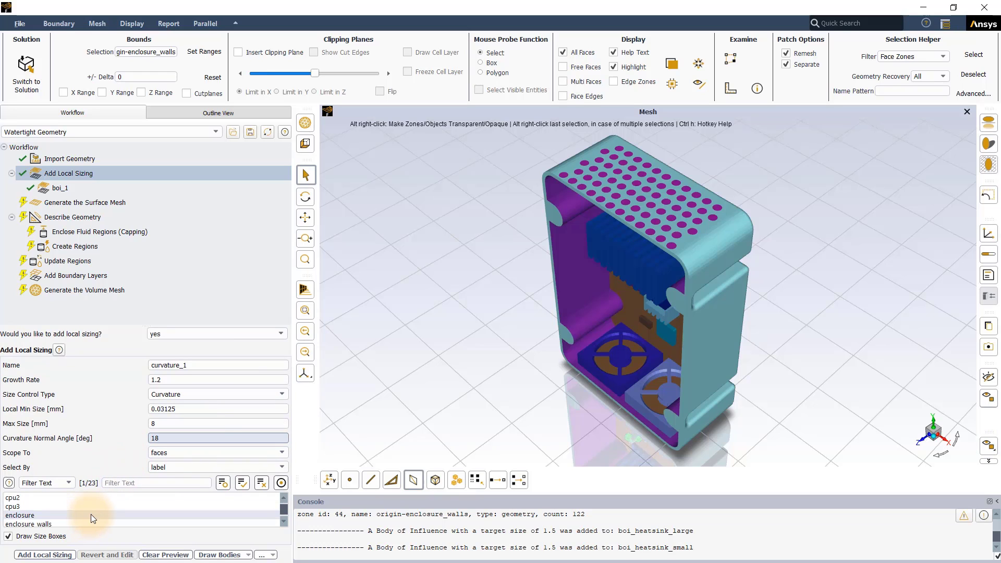
{"action": "scroll", "coordinate": [91, 514], "scroll_direction": "down", "scroll_amount": 3}
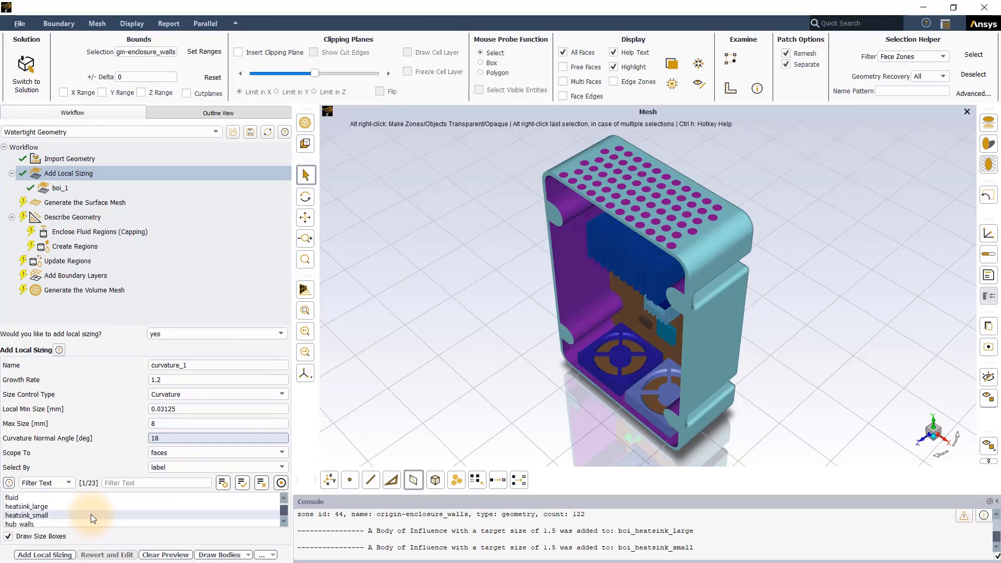
{"action": "left_click", "coordinate": [76, 498]}
{"action": "left_click", "coordinate": [71, 514]}
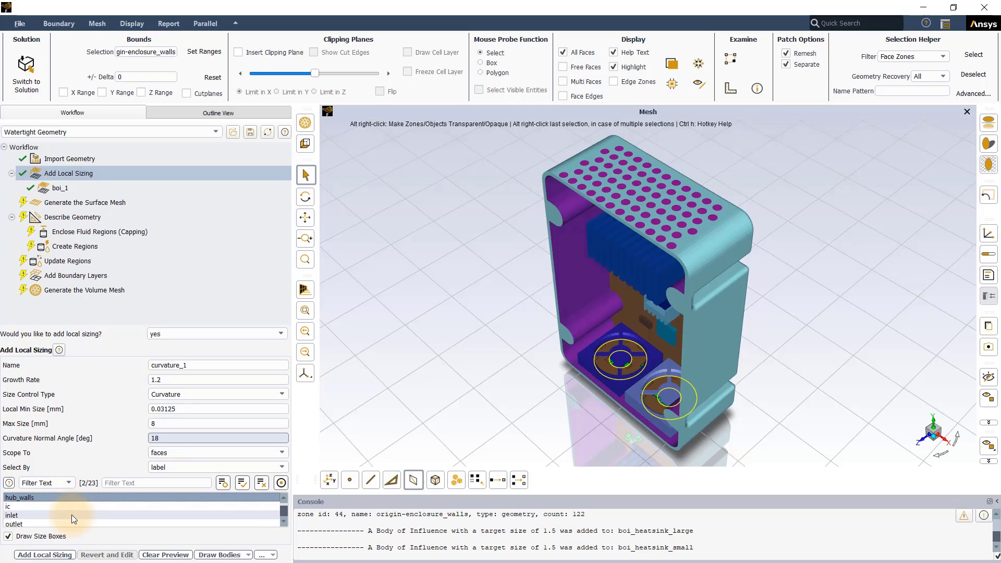
{"action": "left_click", "coordinate": [71, 522]}
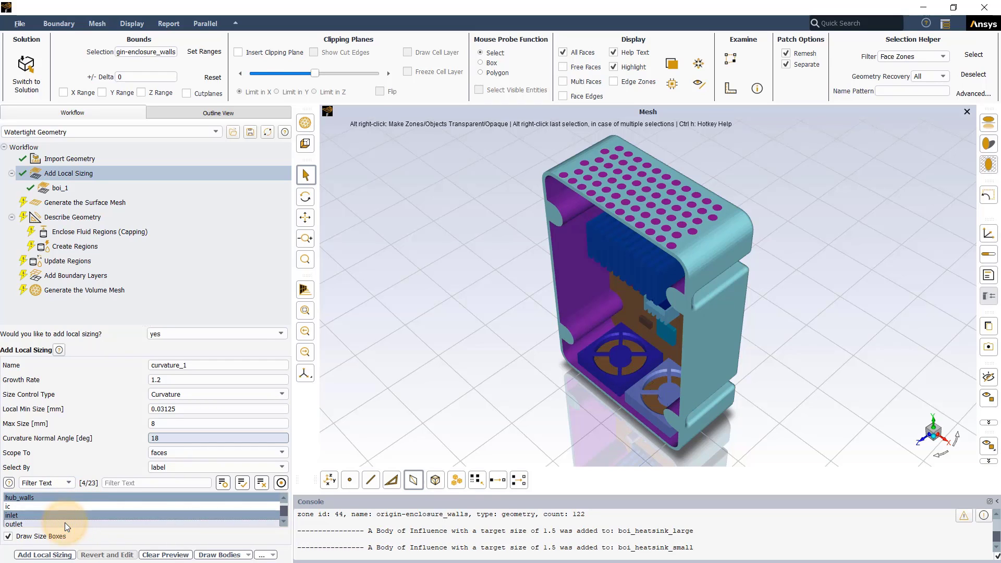
Add curvature_1 with 0.25 mm minimum, 1.5 mm maximum and a 12° normal angle.
{"action": "double_click", "coordinate": [193, 406]}
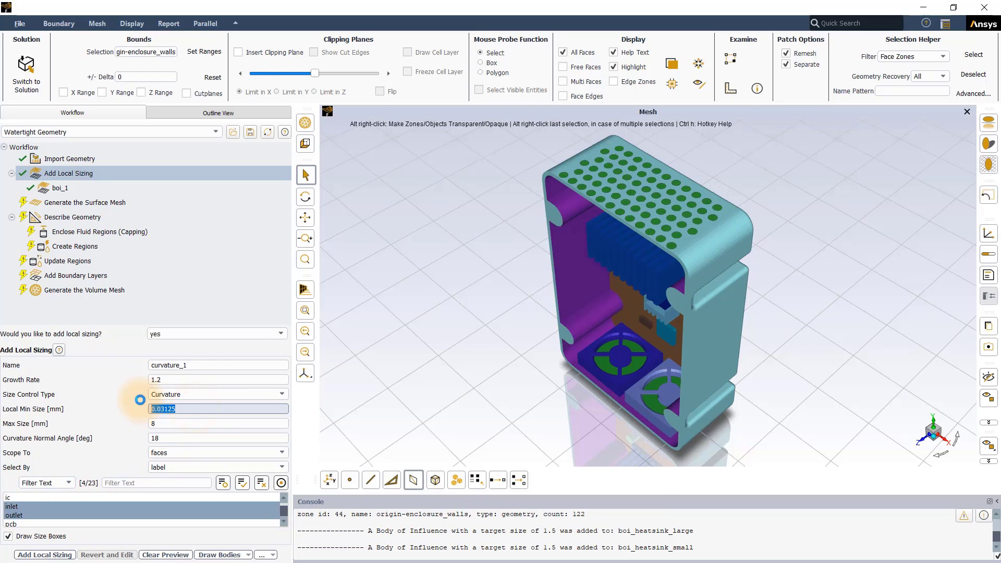
{"action": "type", "text": "0.25"}
{"action": "key", "text": "Tab"}
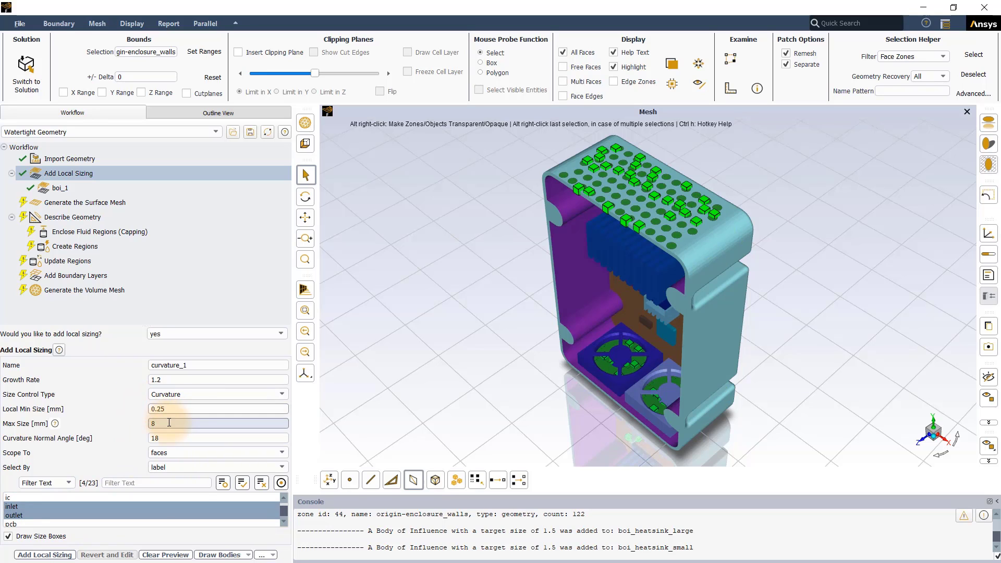
{"action": "type", "text": "1.5"}
{"action": "key", "text": "Tab"}
{"action": "type", "text": "12"}
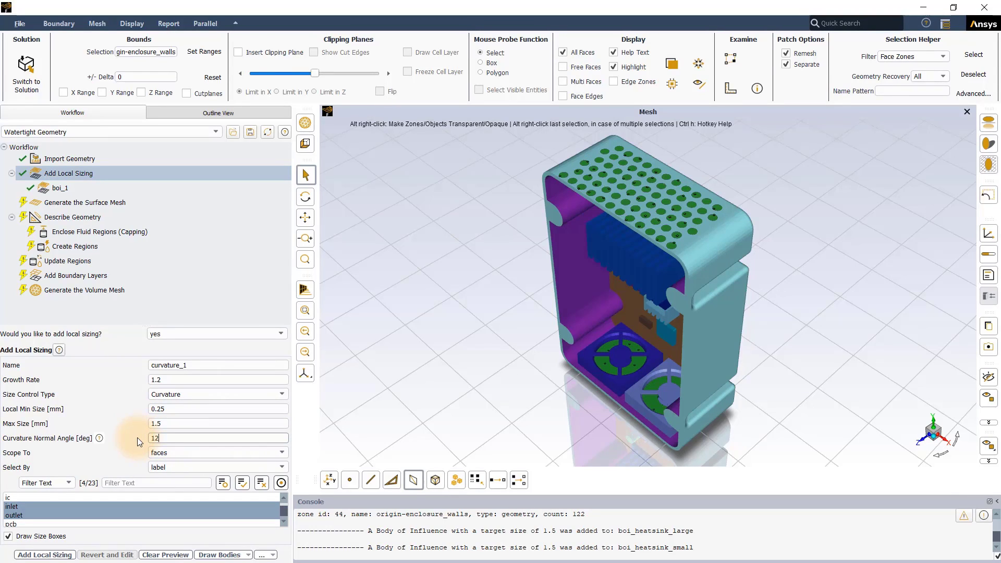
{"action": "left_click", "coordinate": [44, 554]}
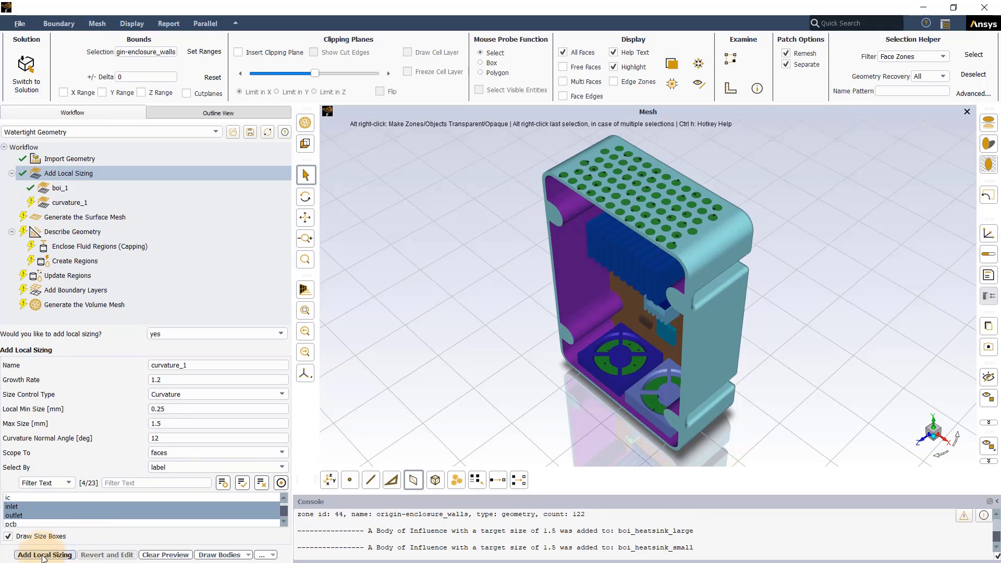
Add facesize_1, a 1 mm face sizing on fan1 and fan2.
{"action": "left_click_drag", "start_coordinate": [183, 424], "coordinate": [139, 425]}
{"action": "type", "text": "1"}
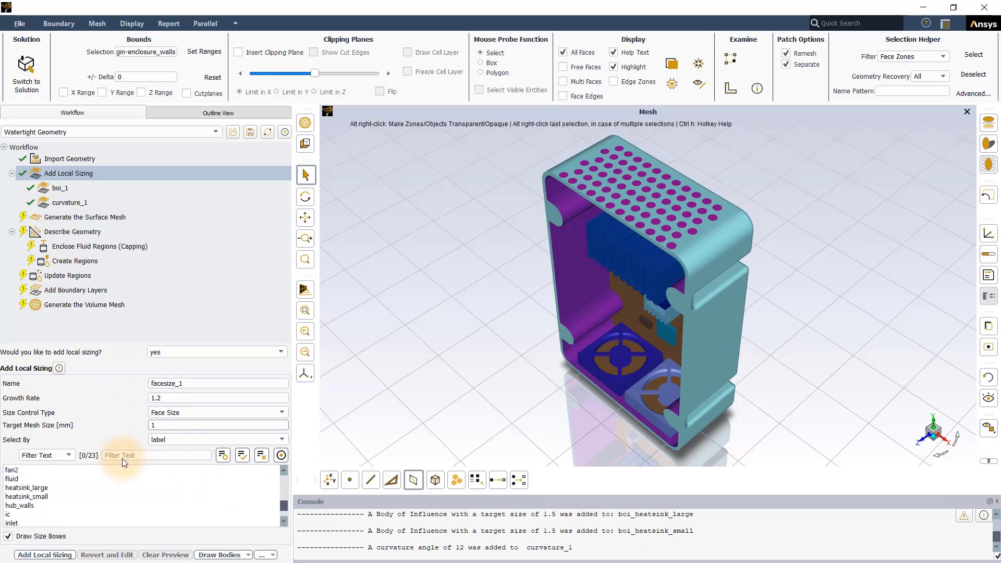
{"action": "left_click", "coordinate": [283, 470]}
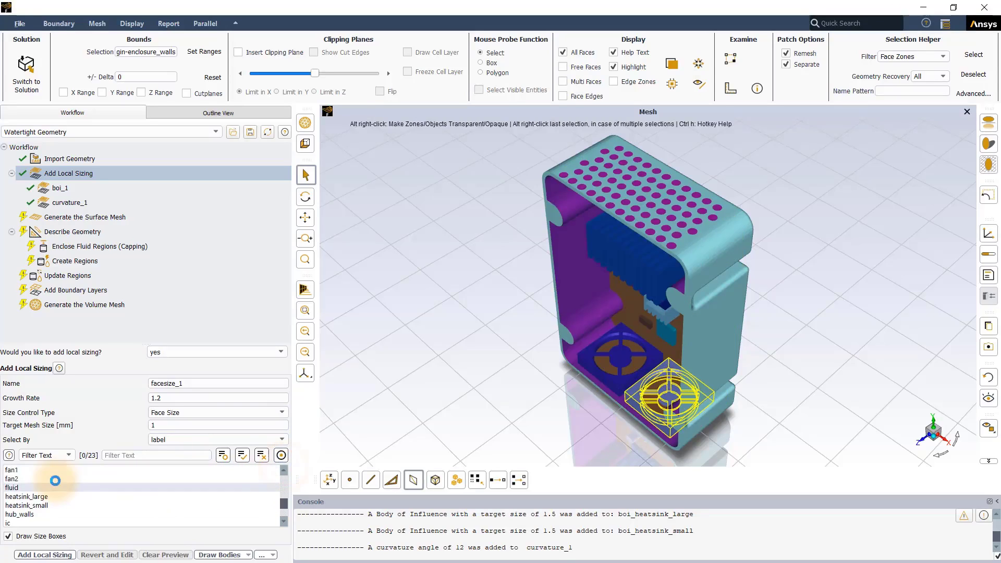
{"action": "left_click", "coordinate": [29, 471]}
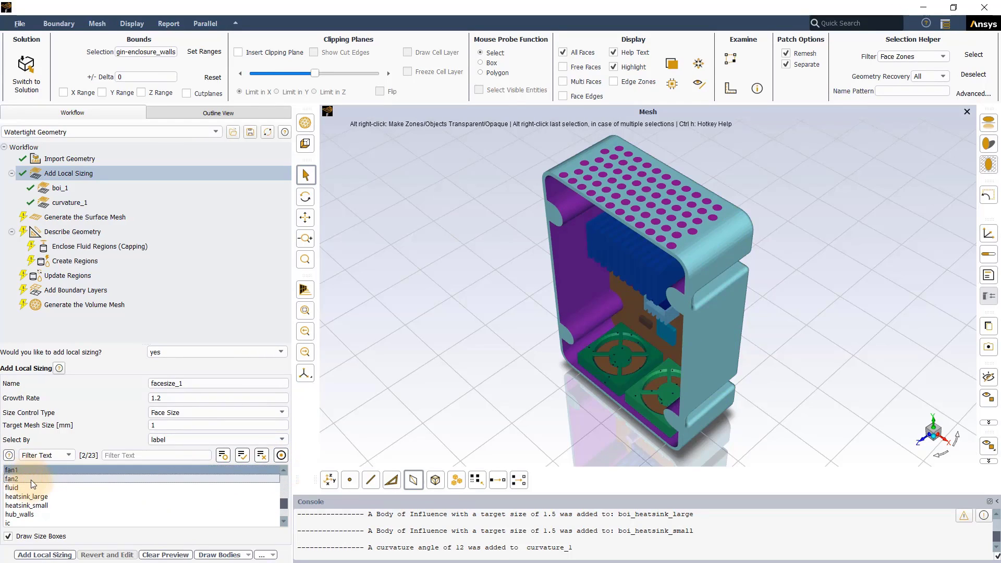
{"action": "left_click", "coordinate": [25, 478]}
{"action": "left_click", "coordinate": [45, 555]}
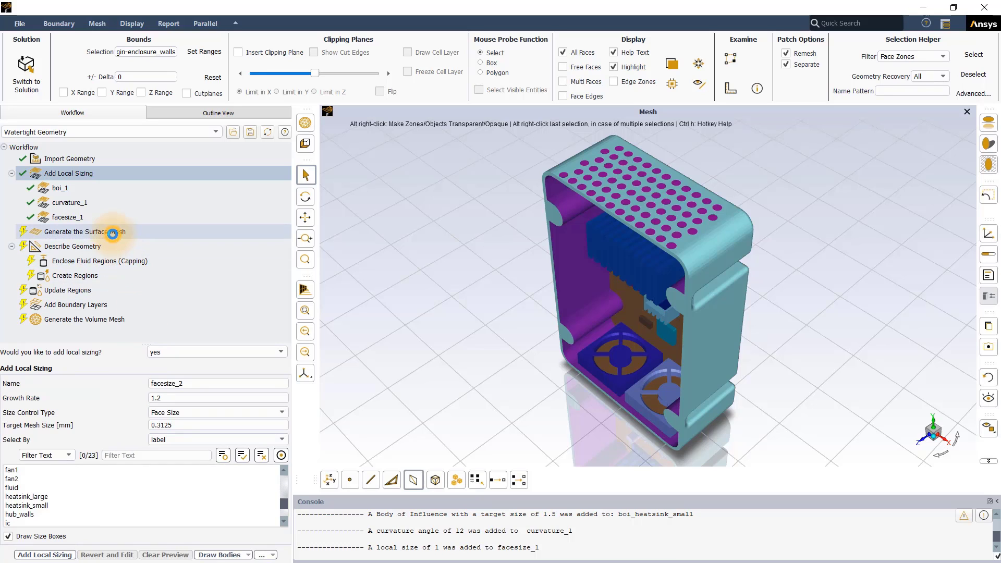
Set the surface mesh to 0.5 mm min, 4 mm max, 2 cells per gap, faces-and-edges proximity.
{"action": "left_click", "coordinate": [112, 232]}
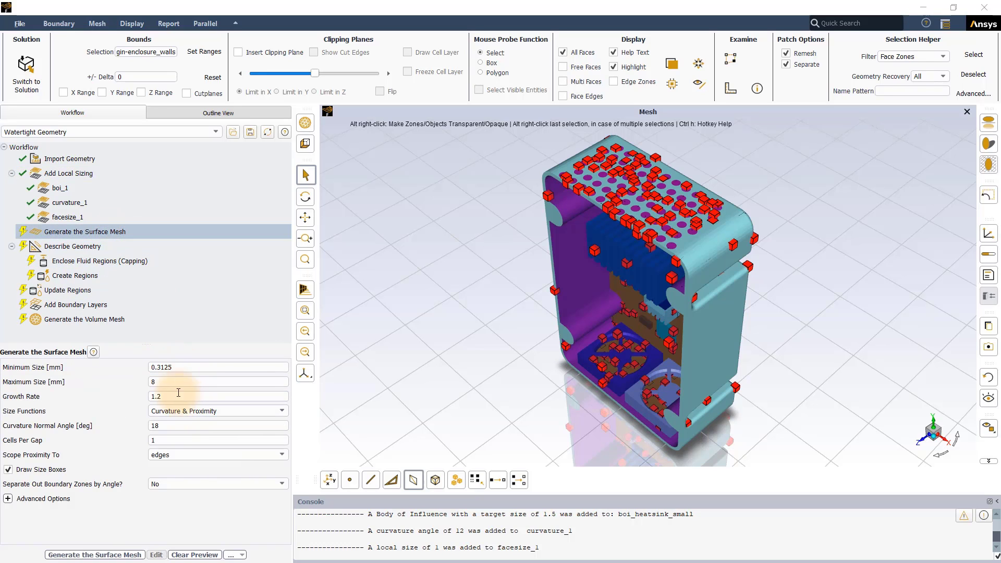
{"action": "left_click_drag", "start_coordinate": [179, 368], "coordinate": [143, 366]}
{"action": "type", "text": "0.5"}
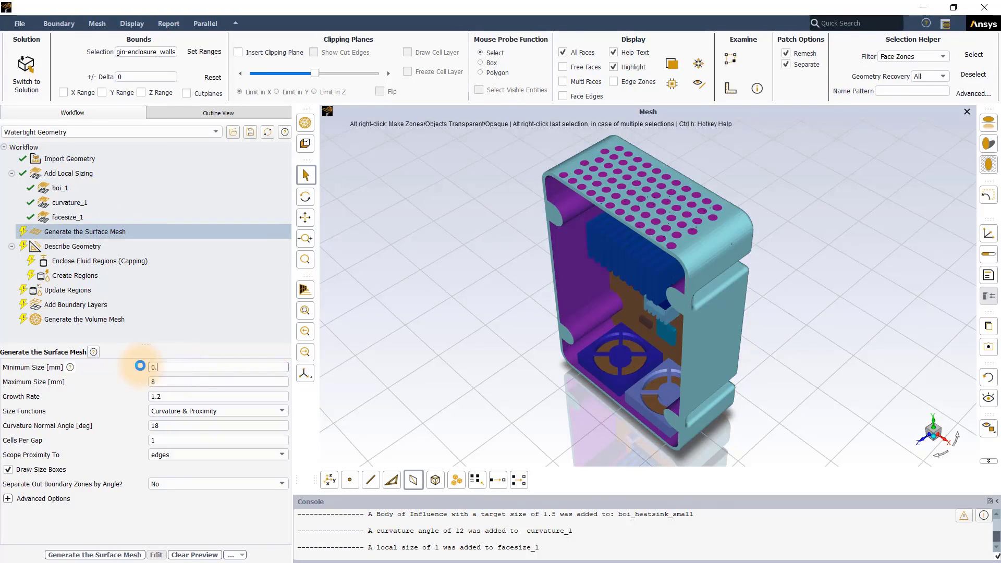
{"action": "left_click", "coordinate": [159, 382]}
{"action": "type", "text": "4"}
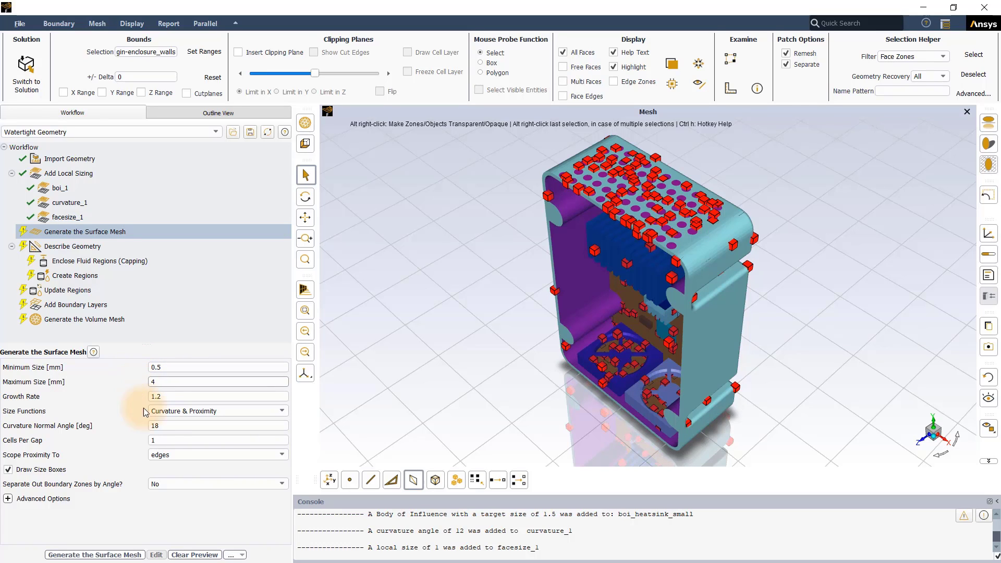
{"action": "left_click", "coordinate": [130, 437]}
{"action": "type", "text": "2"}
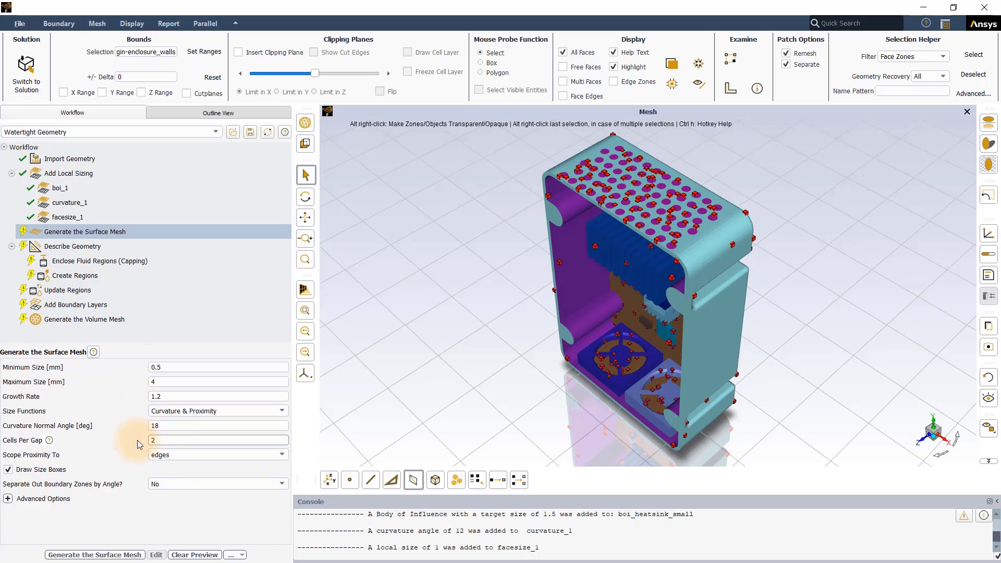
{"action": "left_click", "coordinate": [156, 455]}
{"action": "left_click", "coordinate": [183, 483]}
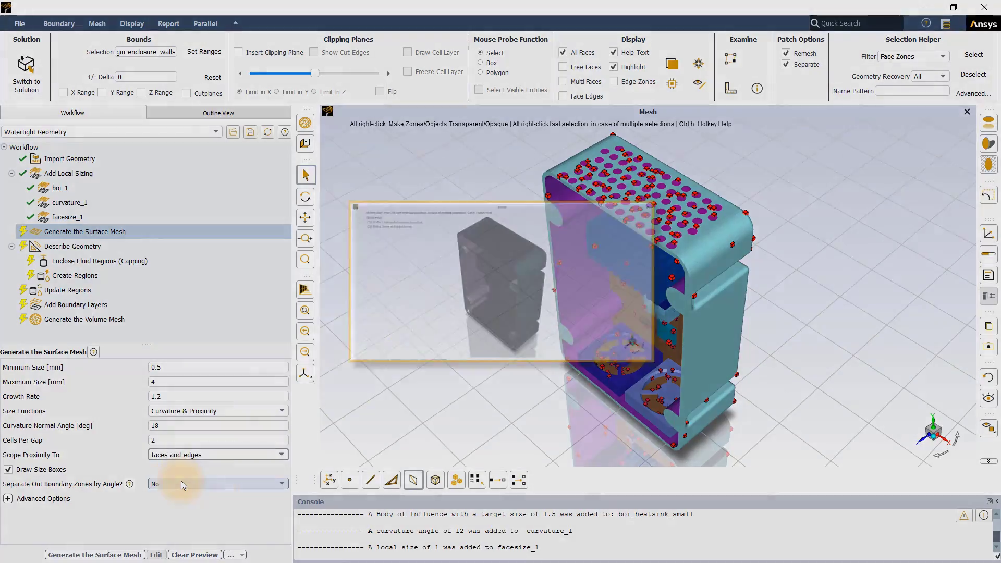
{"action": "scroll", "coordinate": [482, 328], "scroll_direction": "up", "scroll_amount": 10}
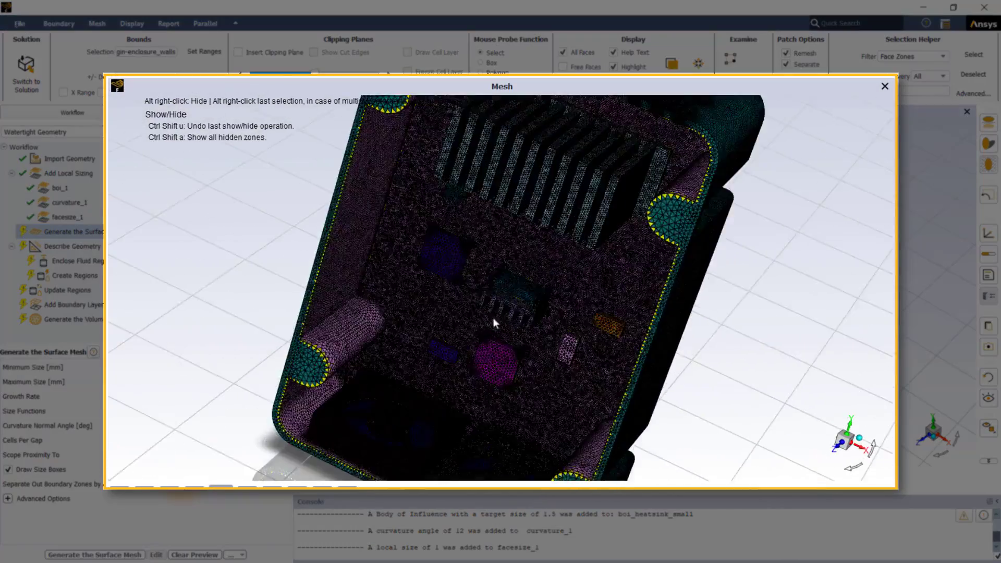
{"action": "scroll", "coordinate": [448, 344], "scroll_direction": "down", "scroll_amount": 5}
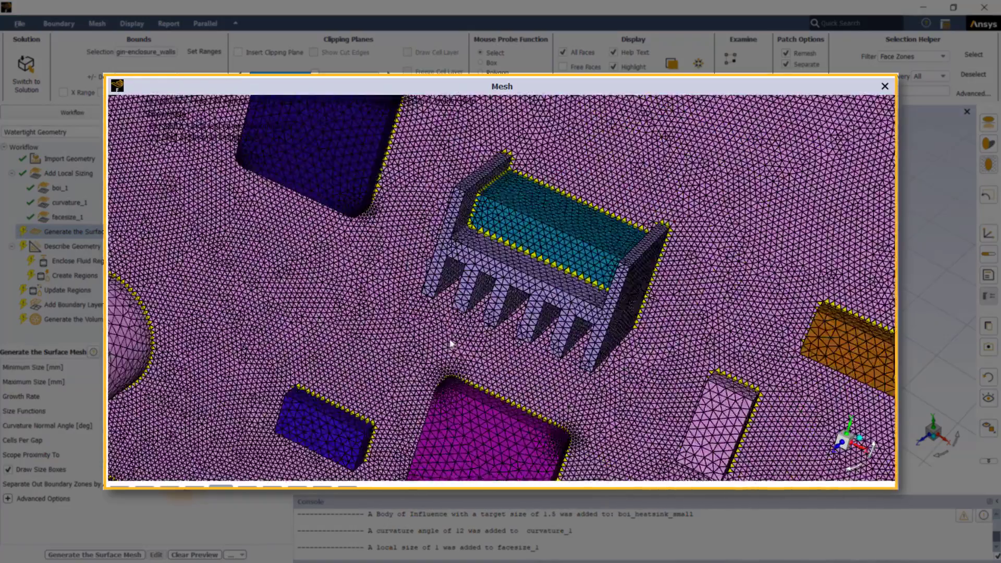
{"action": "scroll", "coordinate": [461, 317], "scroll_direction": "up", "scroll_amount": 8}
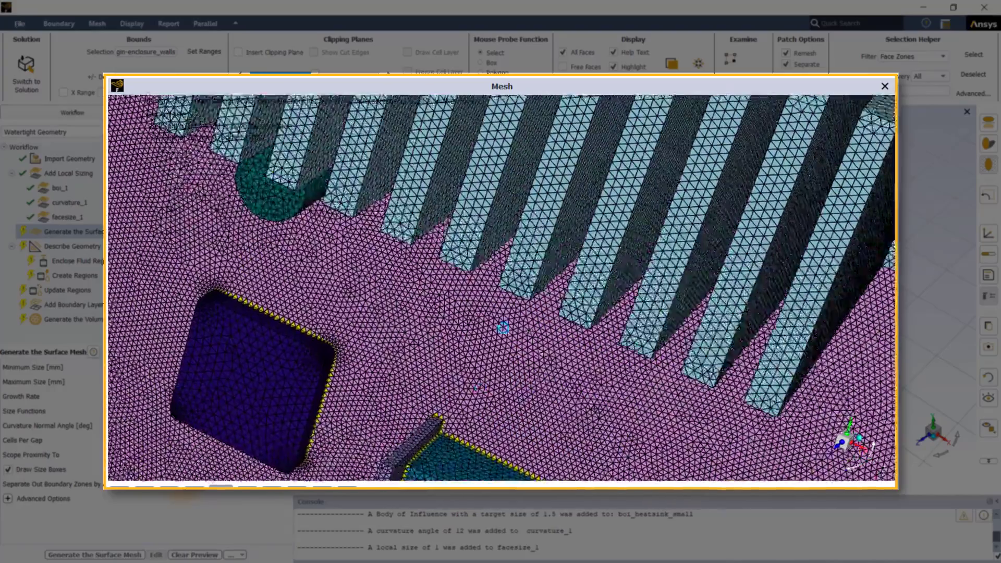
{"action": "scroll", "coordinate": [574, 290], "scroll_direction": "down", "scroll_amount": 5}
{"action": "left_click_drag", "start_coordinate": [418, 277], "coordinate": [577, 257]}
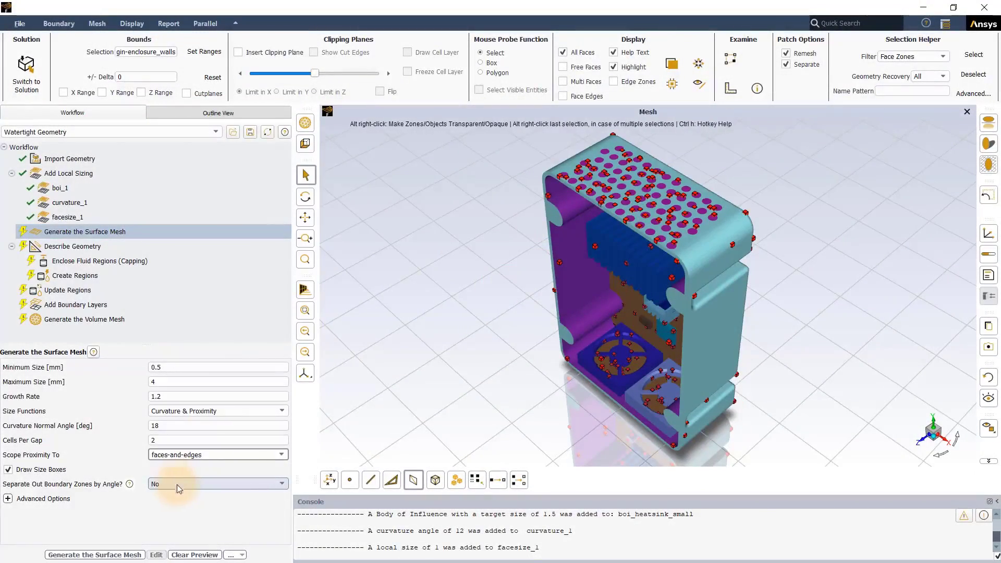
Generate the surface mesh, then describe the geometry as fluid and solid with no capping.
{"action": "left_click", "coordinate": [98, 555]}
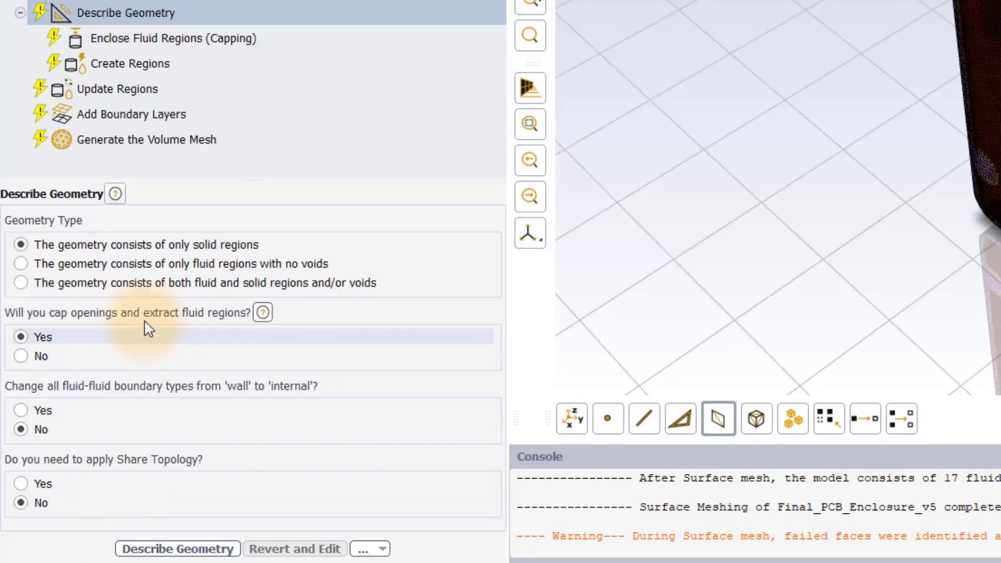
{"action": "left_click", "coordinate": [20, 284]}
{"action": "left_click", "coordinate": [24, 356]}
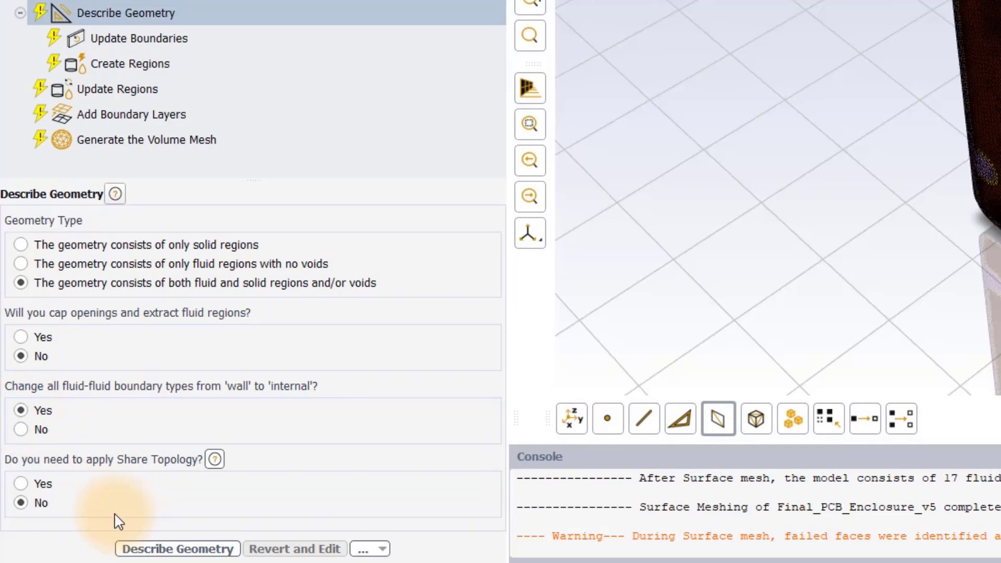
{"action": "left_click", "coordinate": [158, 549]}
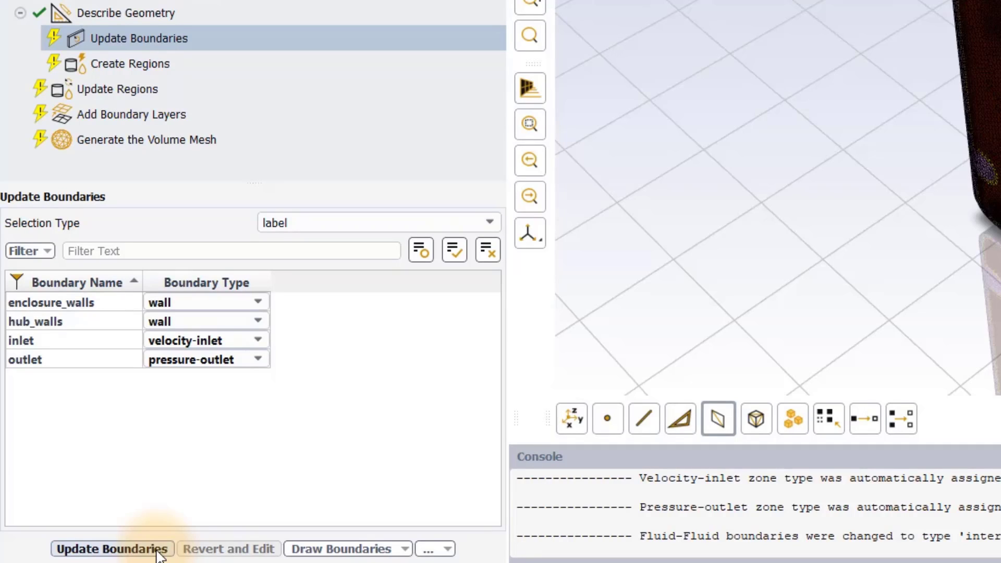
Apply the boundary types and create regions with 1 estimated fluid region.
{"action": "left_click", "coordinate": [157, 550]}
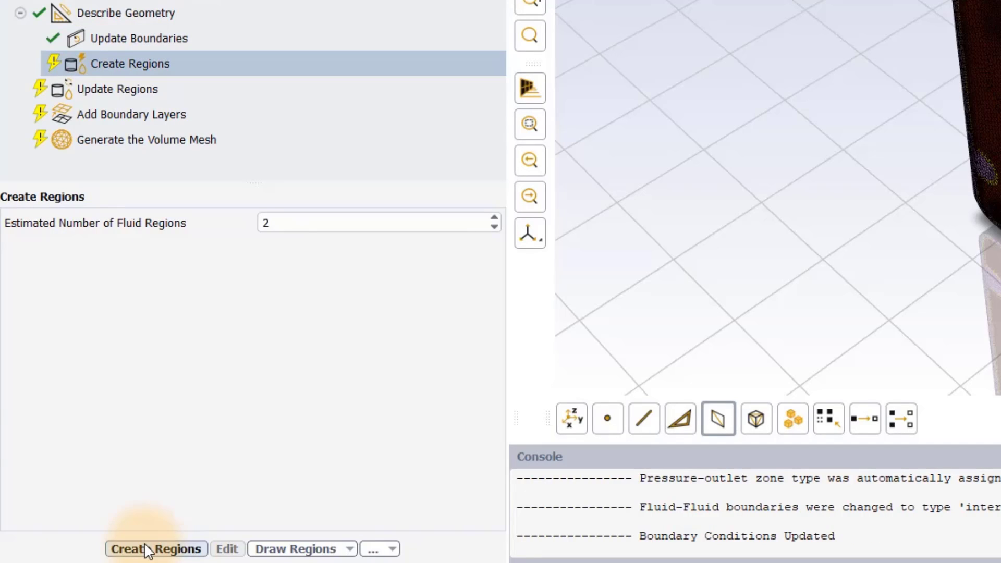
{"action": "left_click", "coordinate": [270, 223]}
{"action": "type", "text": "1"}
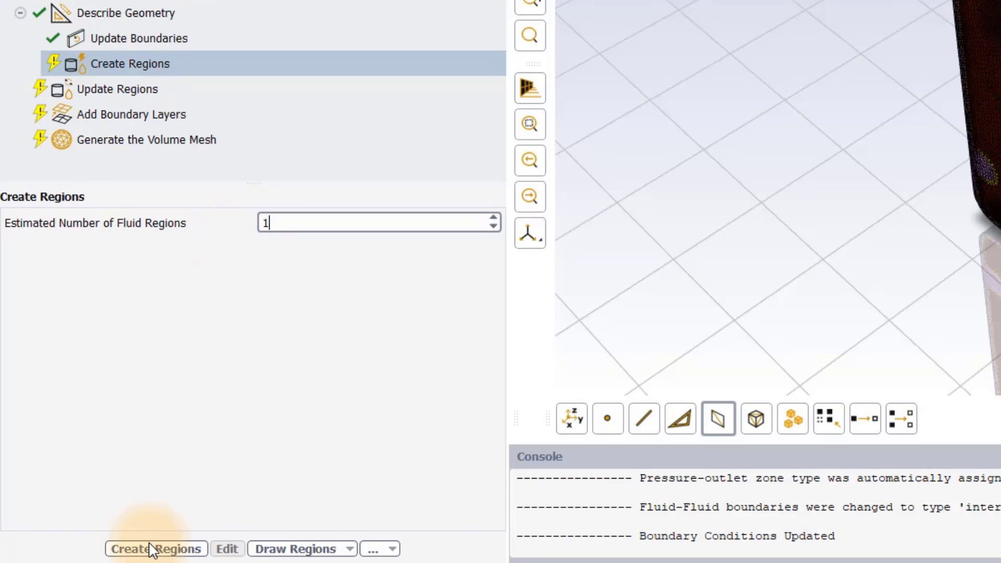
{"action": "left_click", "coordinate": [151, 549]}
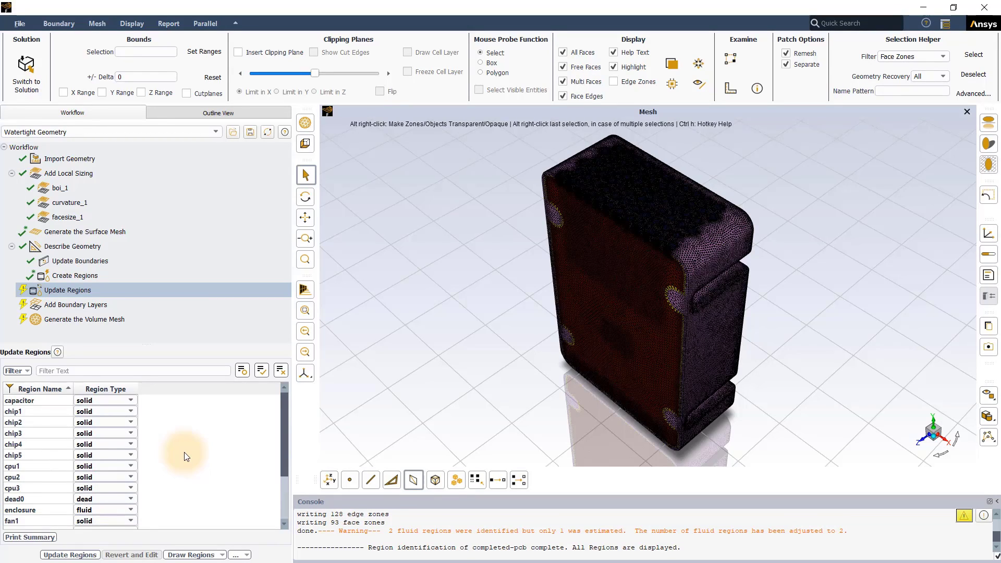
Adjust the enclosure region type, draw only dead0 to verify it, and apply the region updates.
{"action": "scroll", "coordinate": [176, 446], "scroll_direction": "down", "scroll_amount": 1}
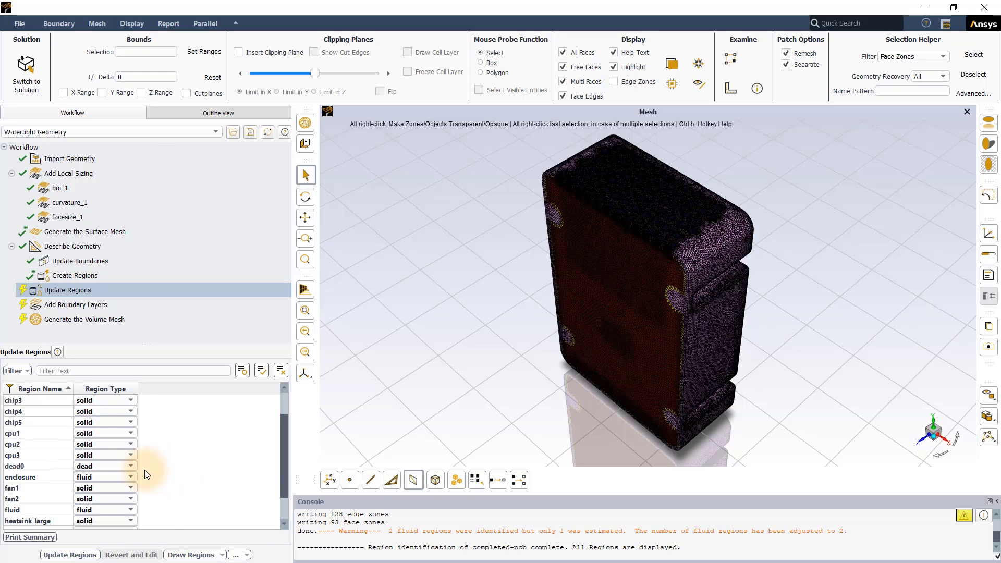
{"action": "left_click", "coordinate": [121, 478]}
{"action": "left_click", "coordinate": [131, 476]}
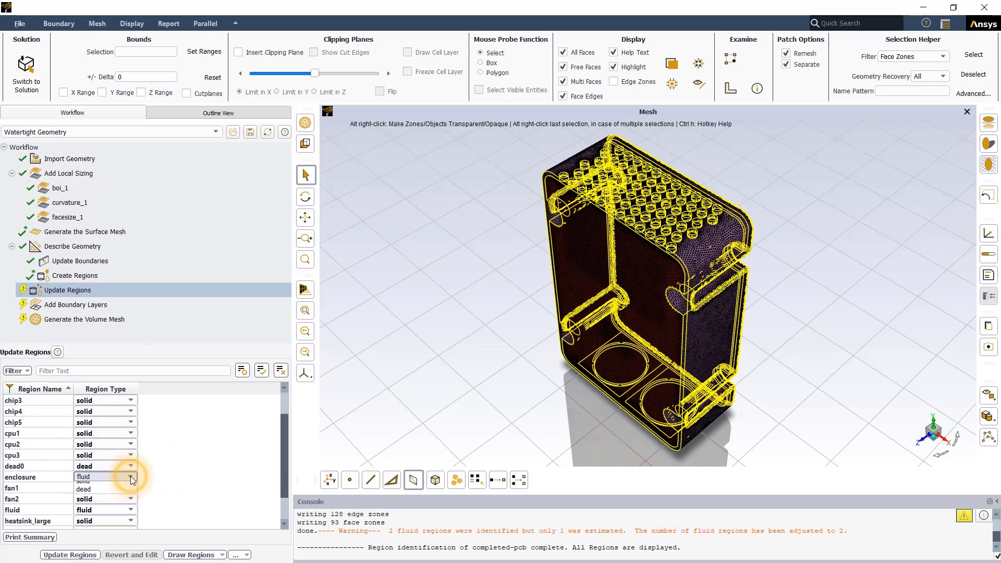
{"action": "left_click", "coordinate": [104, 495]}
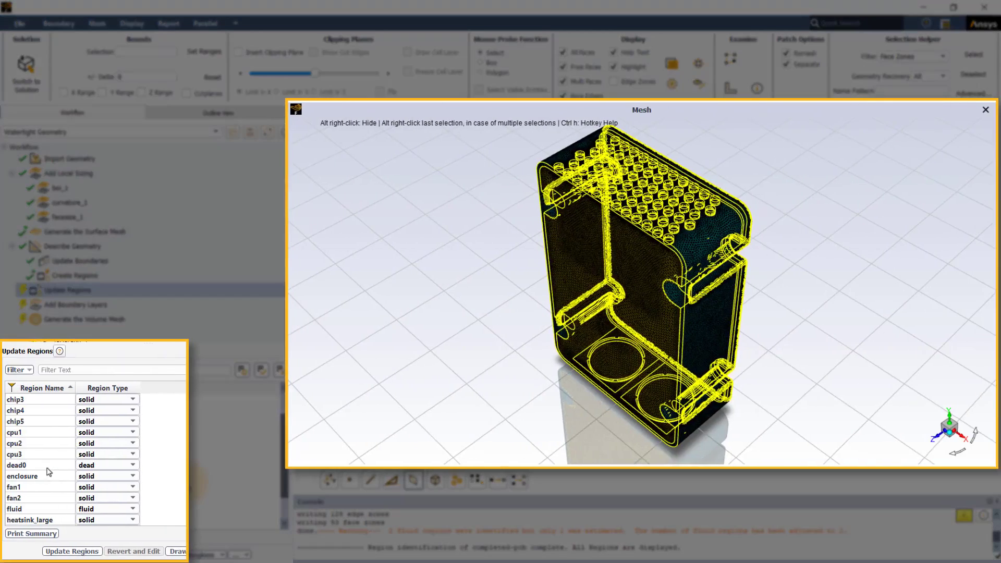
{"action": "left_click", "coordinate": [47, 468]}
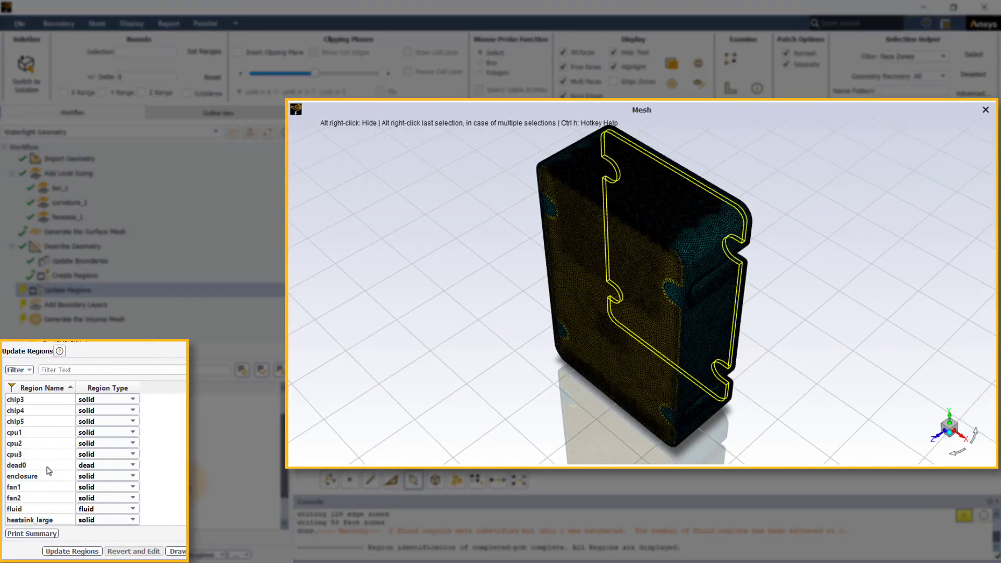
{"action": "right_click", "coordinate": [49, 469]}
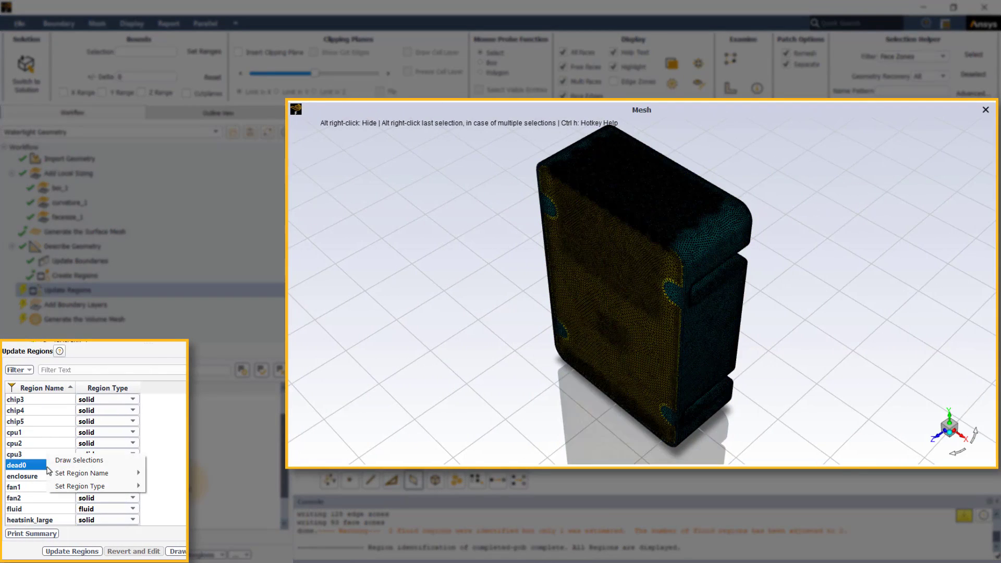
{"action": "left_click", "coordinate": [75, 460]}
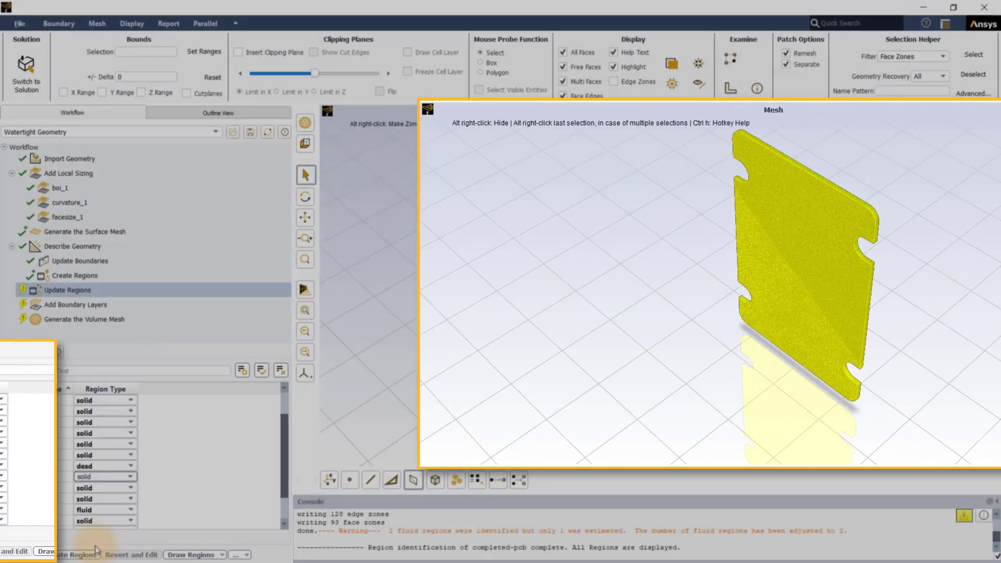
{"action": "left_click", "coordinate": [84, 555]}
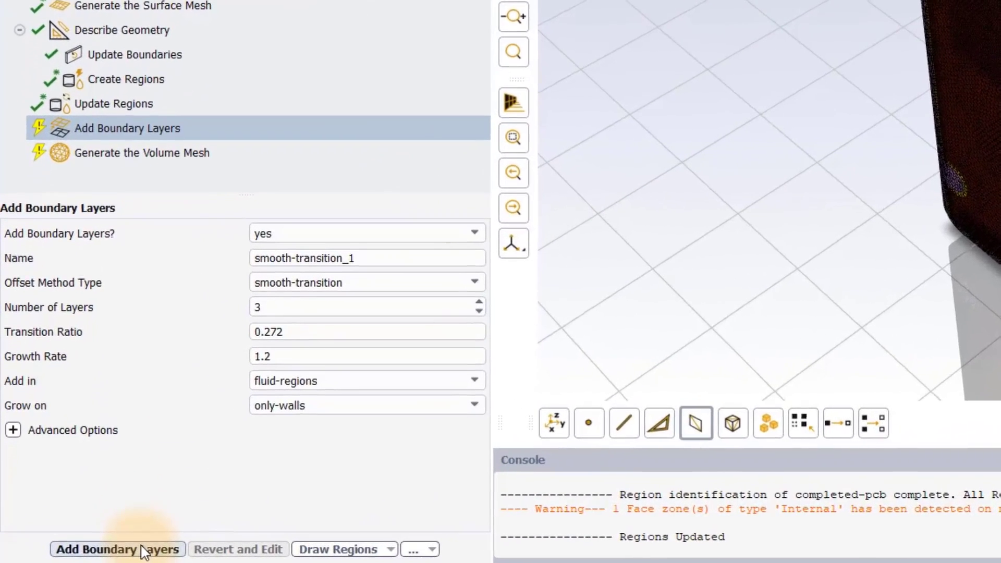
Add last-ratio_1: 10 last-ratio boundary layers with 0.05 mm first height.
{"action": "double_click", "coordinate": [275, 310]}
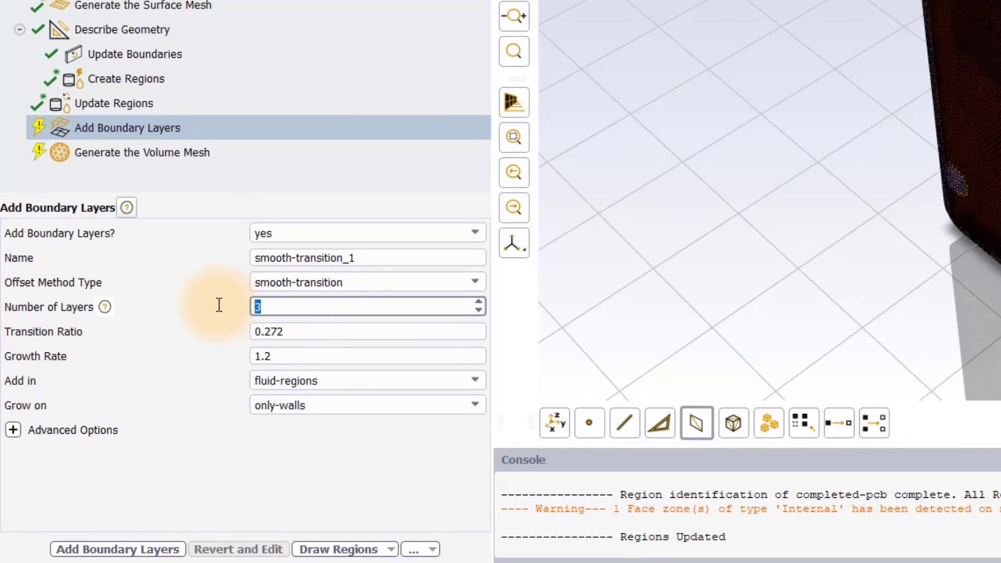
{"action": "type", "text": "10"}
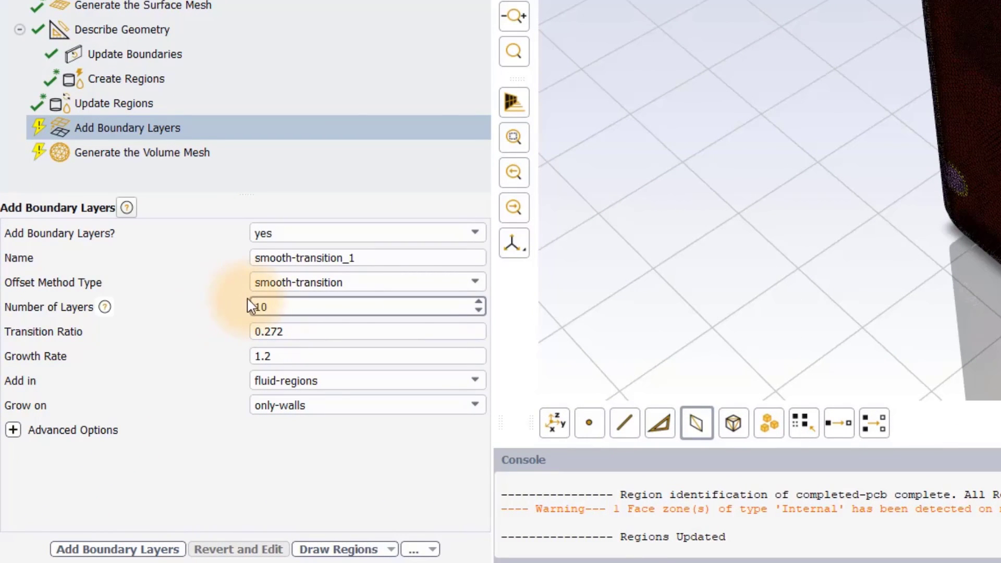
{"action": "left_click", "coordinate": [475, 282]}
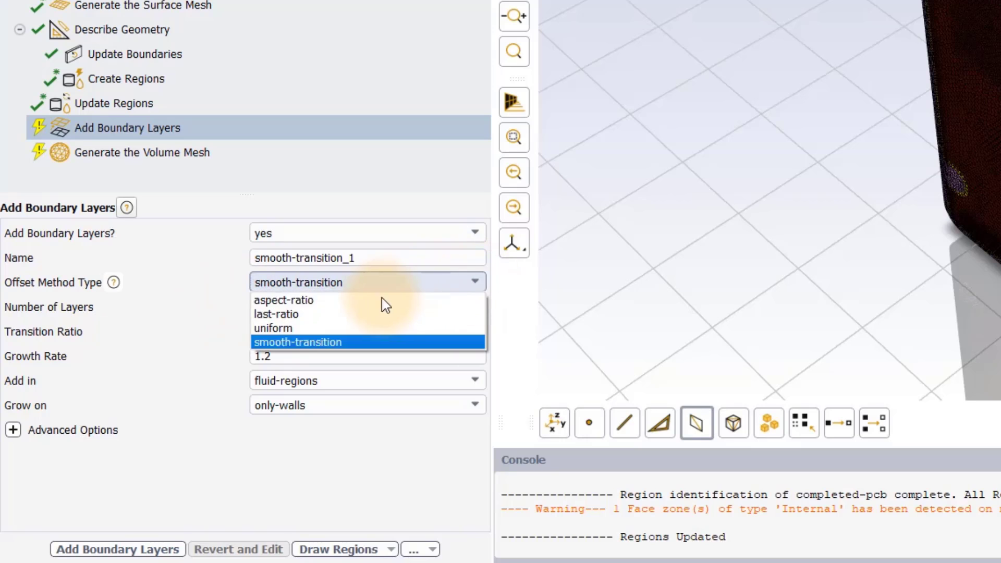
{"action": "left_click", "coordinate": [334, 314]}
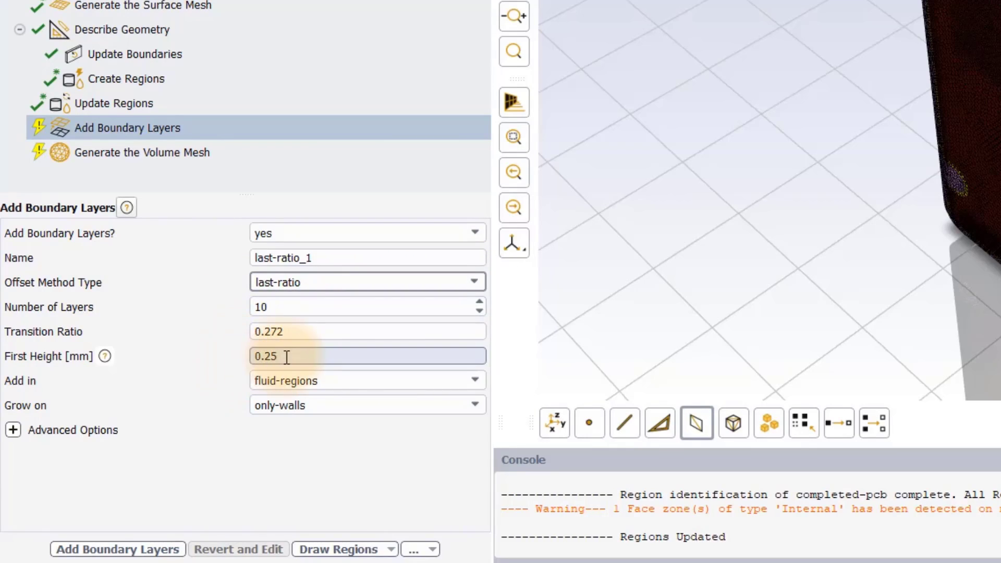
{"action": "left_click_drag", "start_coordinate": [286, 355], "coordinate": [208, 355]}
{"action": "type", "text": "0.05"}
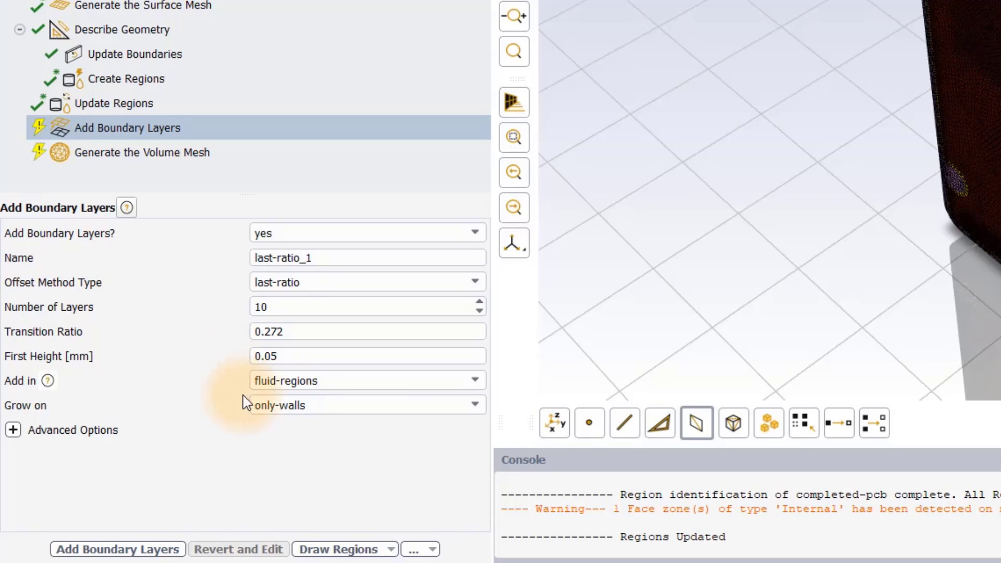
{"action": "left_click", "coordinate": [92, 552]}
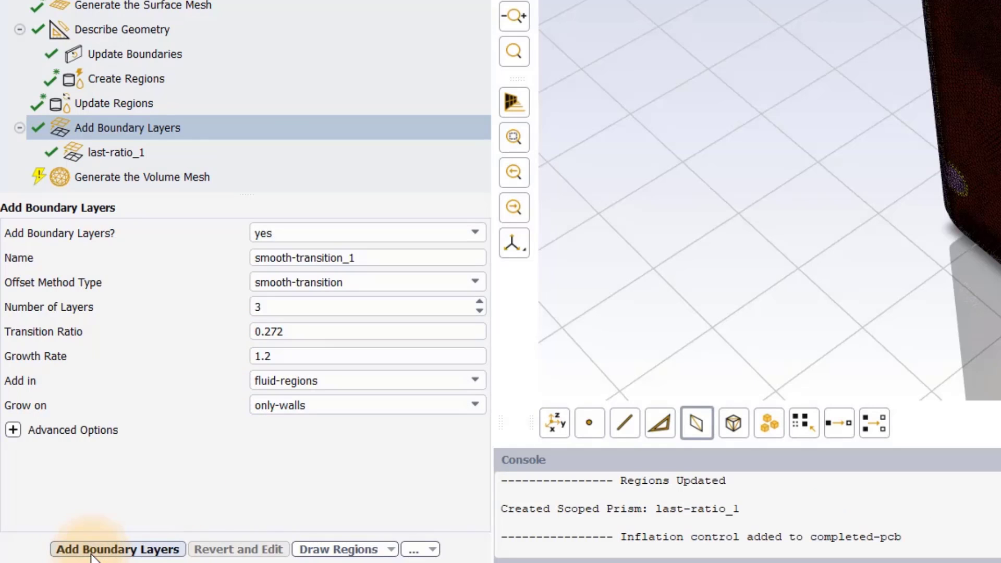
Add last-ratio_2: 3 last-ratio layers at 0.05 mm on solid-fluid interfaces in solid regions.
{"action": "left_click", "coordinate": [436, 288]}
{"action": "left_click", "coordinate": [335, 315]}
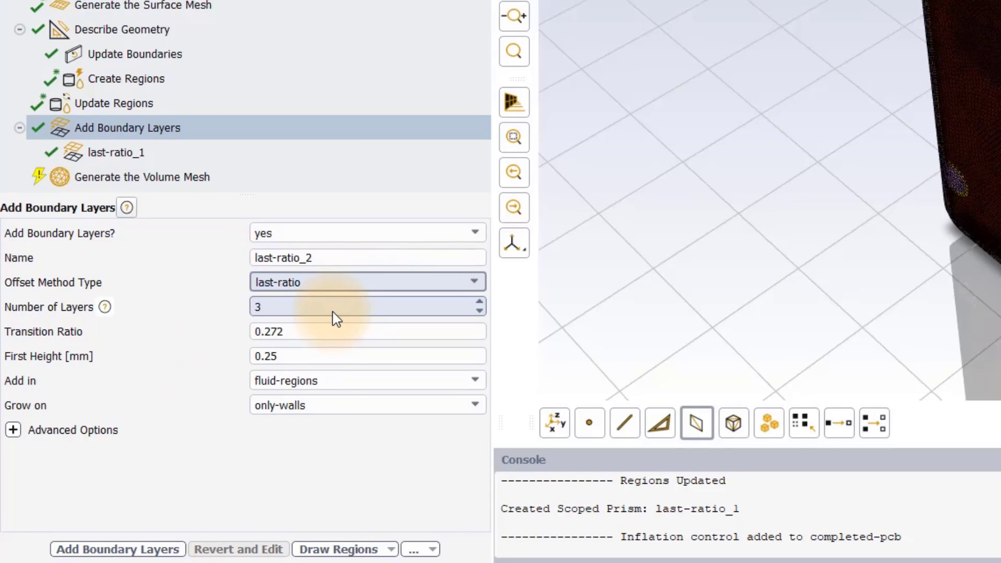
{"action": "left_click_drag", "start_coordinate": [304, 356], "coordinate": [201, 353]}
{"action": "type", "text": "0."}
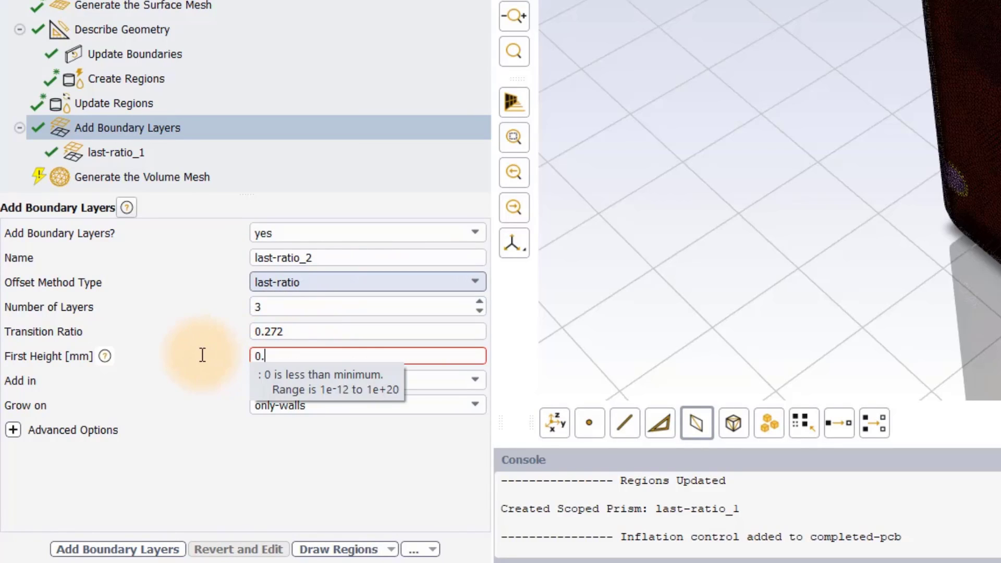
{"action": "type", "text": "05"}
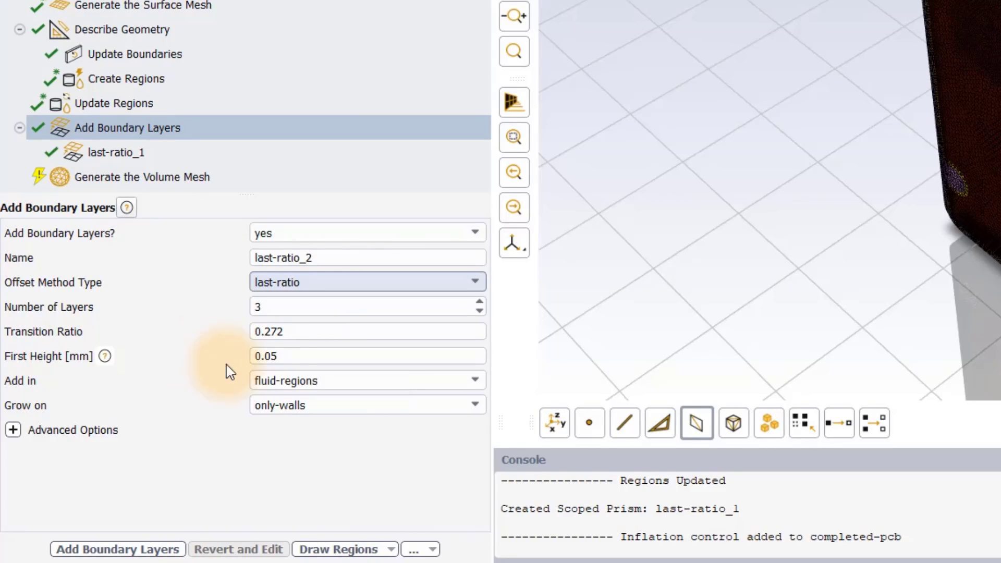
{"action": "left_click", "coordinate": [276, 382]}
{"action": "left_click", "coordinate": [334, 412]}
{"action": "left_click", "coordinate": [350, 411]}
{"action": "left_click", "coordinate": [369, 445]}
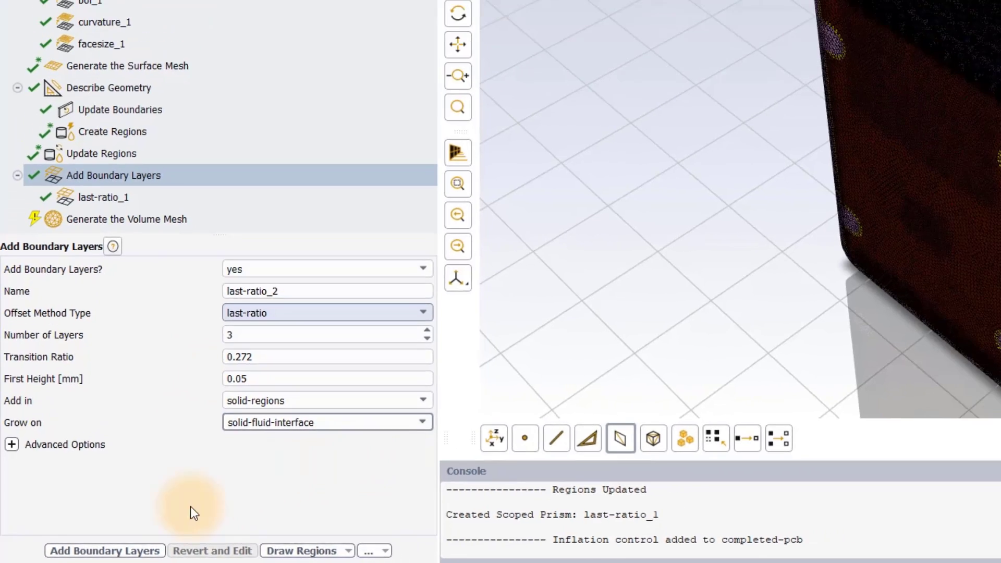
{"action": "left_click", "coordinate": [79, 555]}
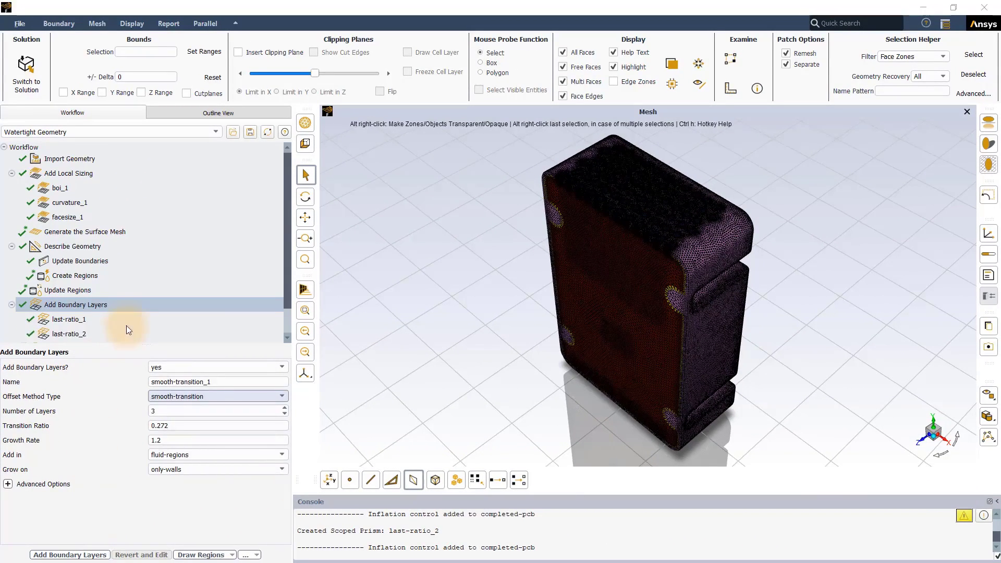
{"action": "scroll", "coordinate": [134, 308], "scroll_direction": "down", "scroll_amount": 1}
{"action": "left_click", "coordinate": [114, 324]}
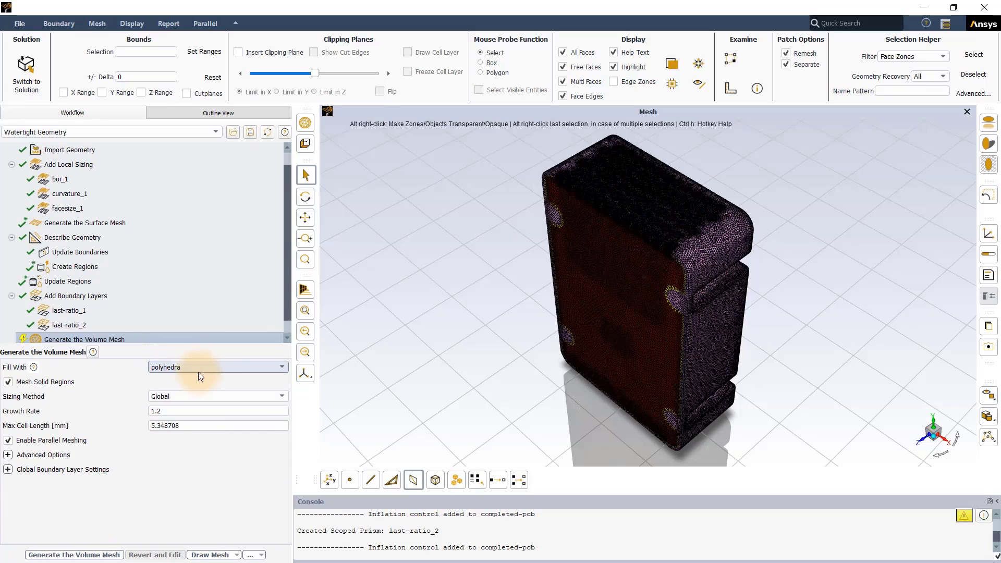
Generate a poly-hexcore volume mesh with 0.25–8 mm cell lengths and one peel layer.
{"action": "left_click", "coordinate": [230, 368]}
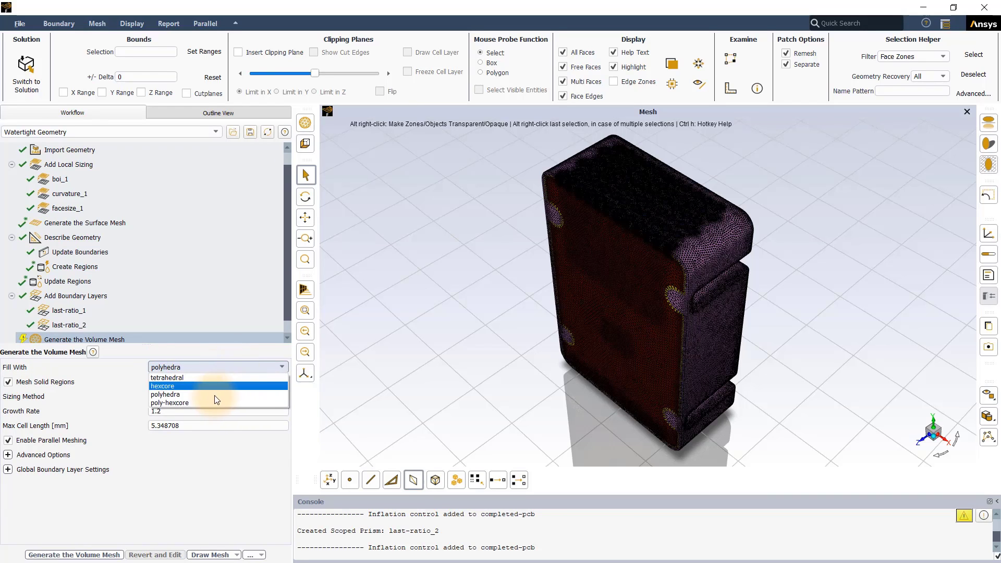
{"action": "left_click", "coordinate": [208, 402]}
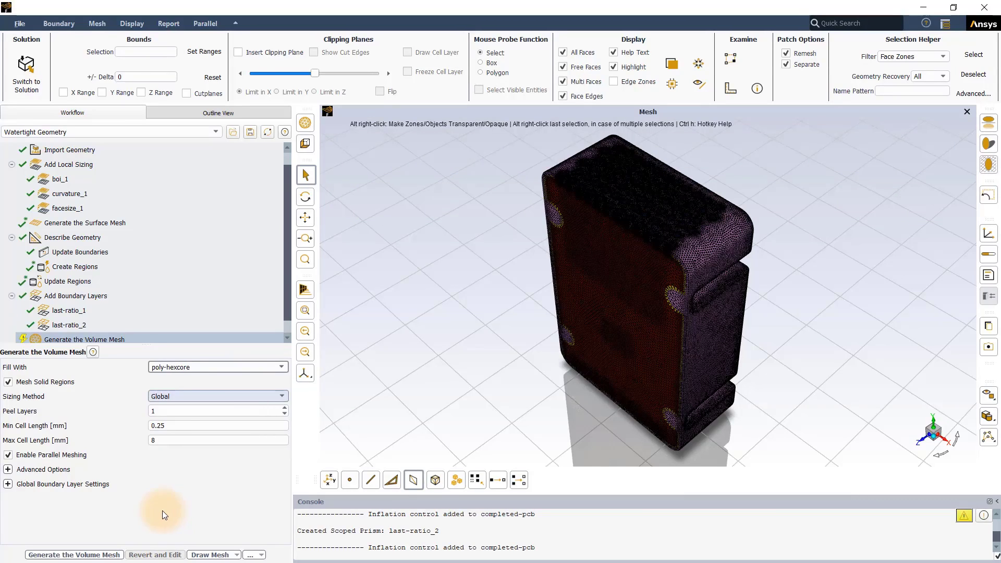
{"action": "left_click", "coordinate": [73, 556]}
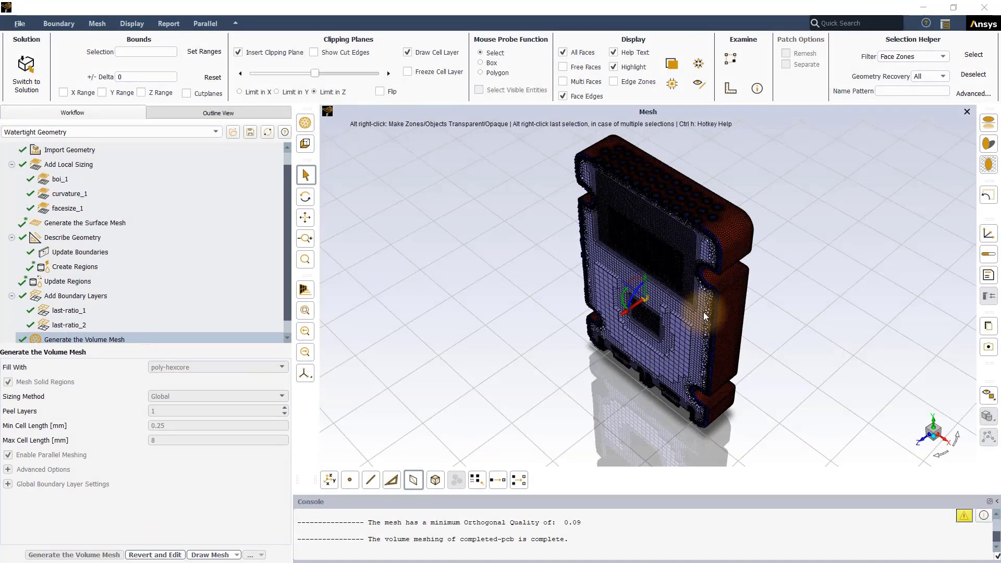
Rotate and zoom into the cut section to inspect the fin boundary-layer cells, then zoom back out.
{"action": "left_click_drag", "start_coordinate": [703, 311], "coordinate": [684, 289]}
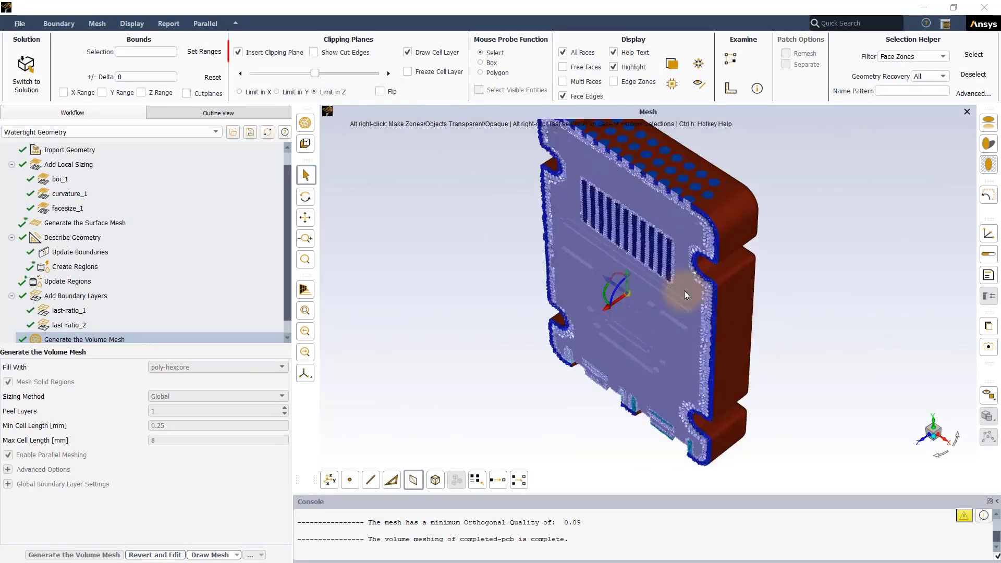
{"action": "scroll", "coordinate": [654, 264], "scroll_direction": "up", "scroll_amount": 5}
{"action": "scroll", "coordinate": [654, 264], "scroll_direction": "up", "scroll_amount": 5}
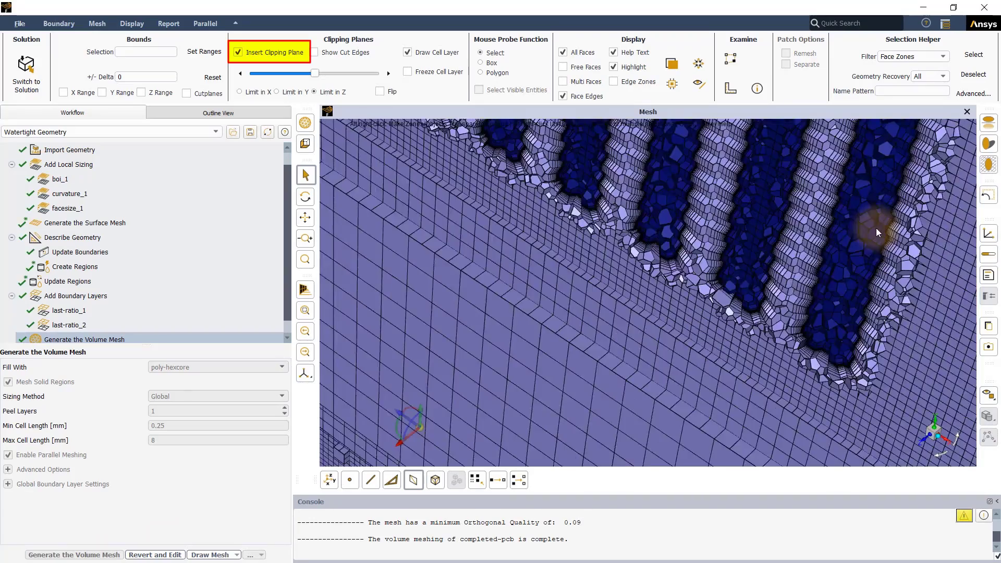
{"action": "scroll", "coordinate": [771, 291], "scroll_direction": "up", "scroll_amount": 5}
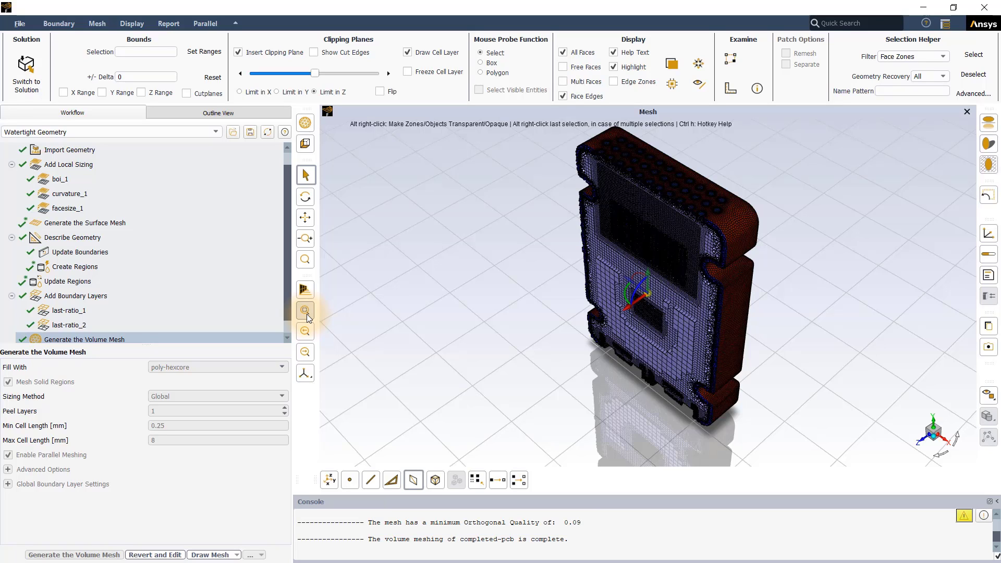
{"action": "scroll", "coordinate": [262, 313], "scroll_direction": "down", "scroll_amount": 1}
Add an Improve Volume Mesh task after Generate the Volume Mesh and run it at cell quality limit 0.15.
{"action": "left_click", "coordinate": [166, 326]}
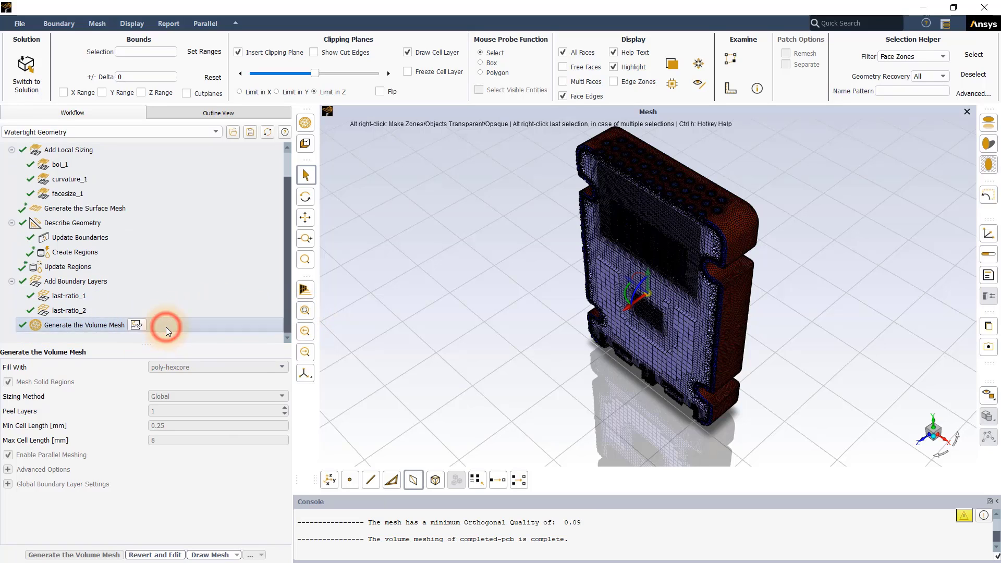
{"action": "right_click", "coordinate": [166, 327]}
{"action": "mouse_move", "coordinate": [207, 333]}
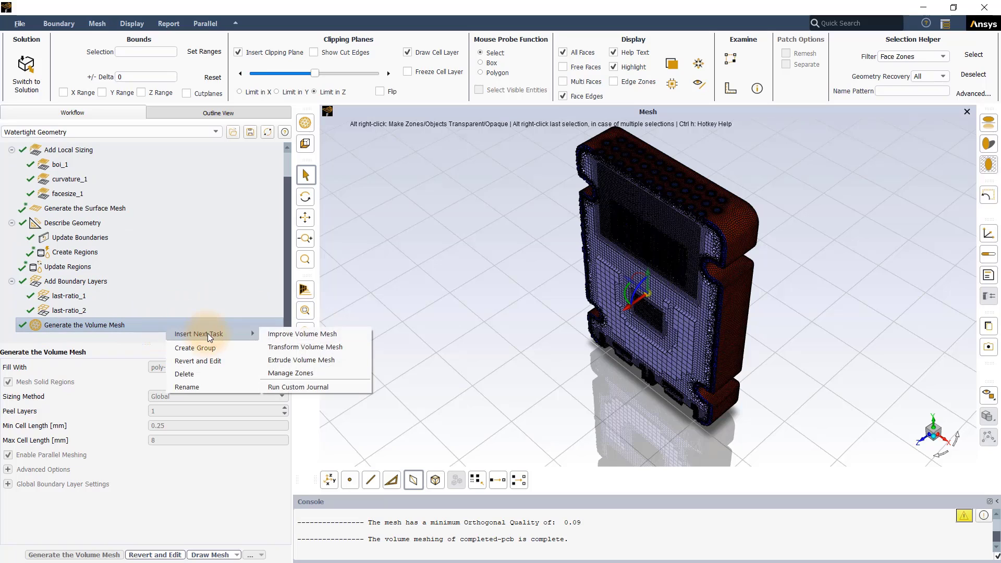
{"action": "left_click", "coordinate": [327, 337]}
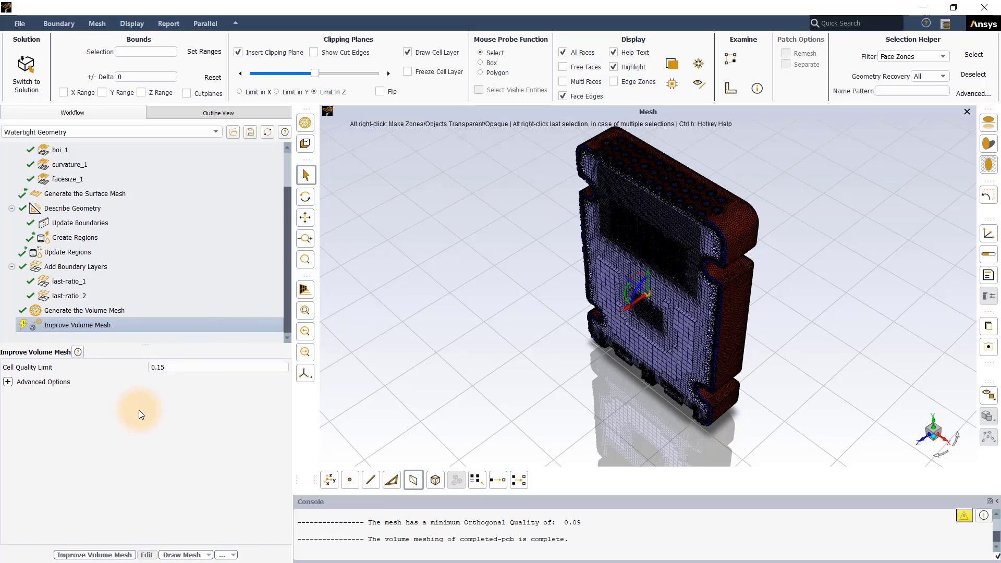
{"action": "left_click", "coordinate": [99, 554]}
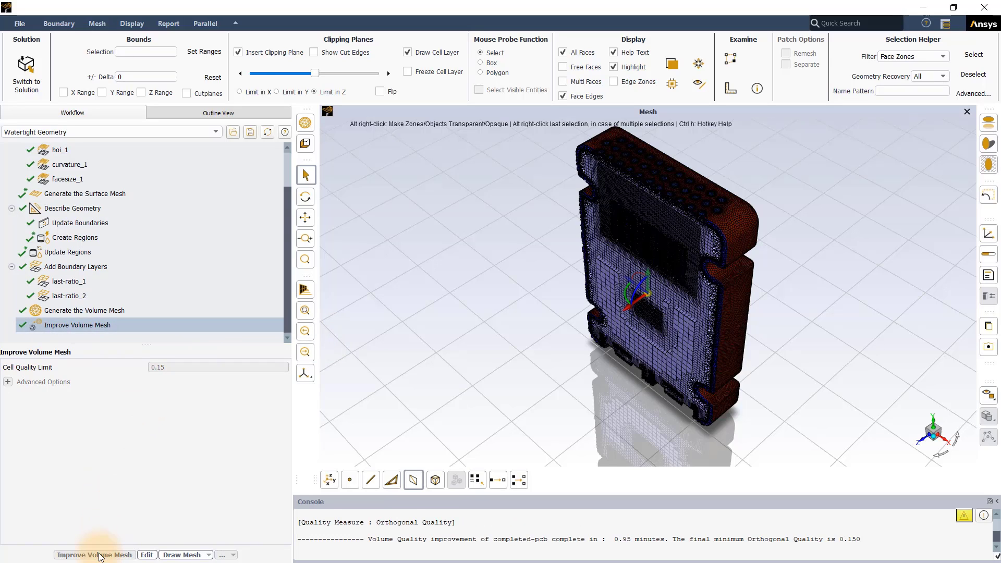